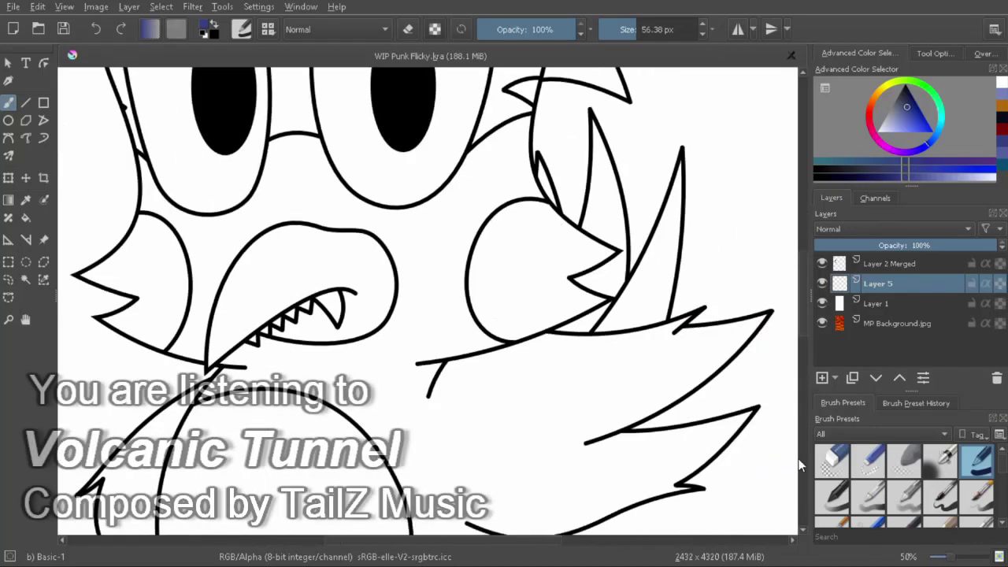
Step: Paint dark blue beside the beak, up the face outline, and between and under the eyes
{"action": "left_click_drag", "start_coordinate": [482, 346], "coordinate": [470, 358]}
{"action": "left_click_drag", "start_coordinate": [486, 313], "coordinate": [504, 301]}
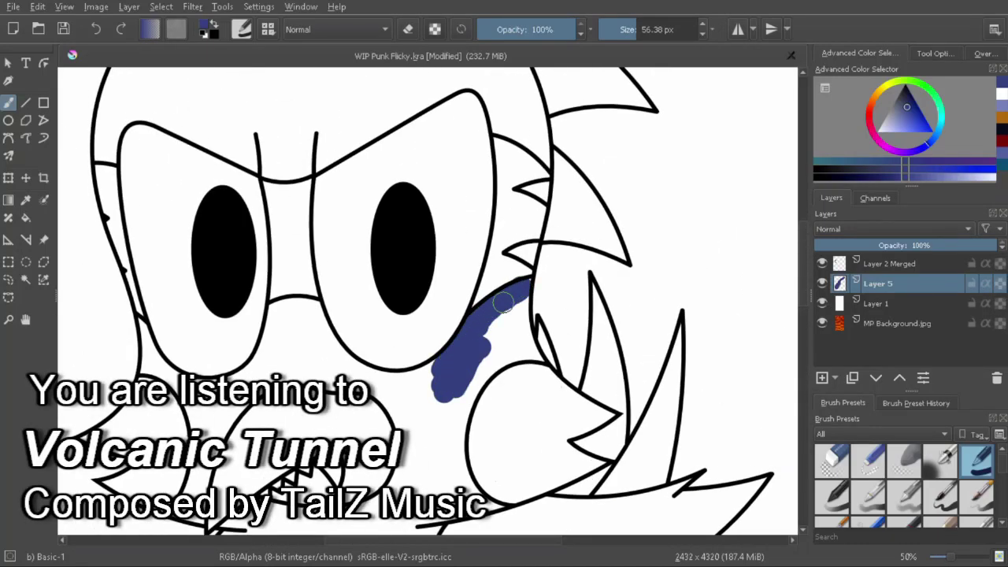
{"action": "key", "text": "e"}
{"action": "left_click_drag", "start_coordinate": [298, 323], "coordinate": [331, 364]}
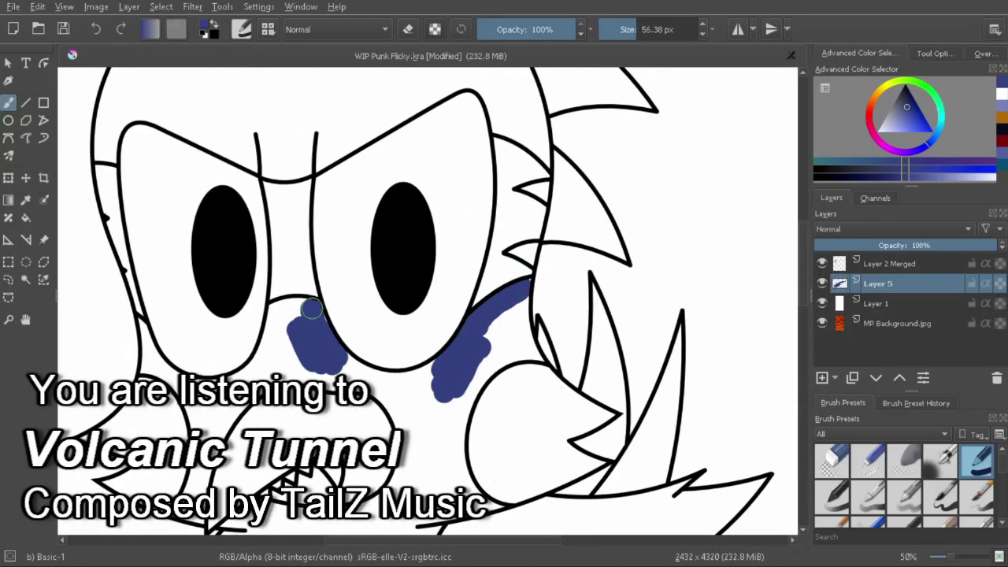
{"action": "left_click_drag", "start_coordinate": [291, 308], "coordinate": [258, 372]}
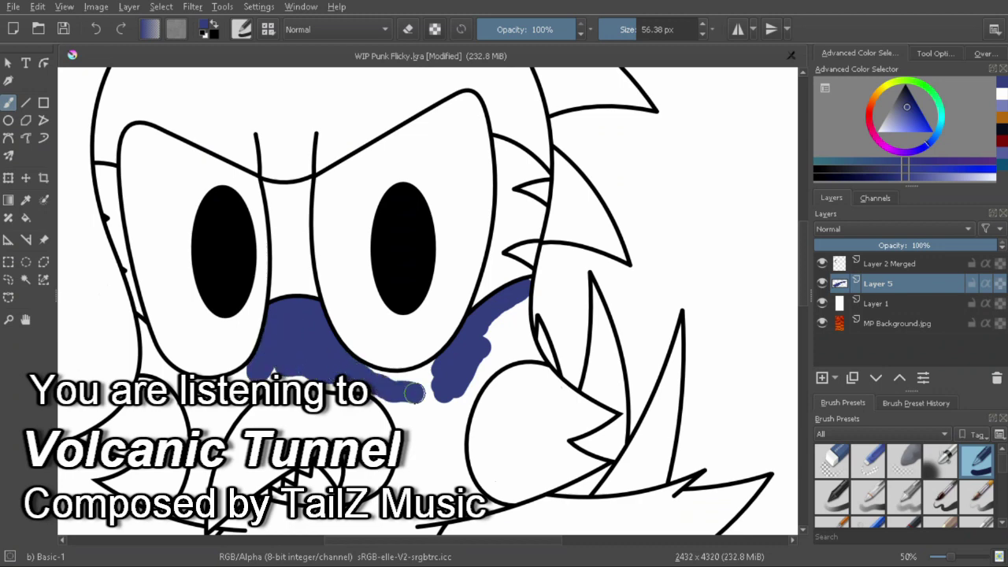
Step: Fill the face blue down toward the mouth, along the left of the beak, and below the mouth
{"action": "mouse_move", "coordinate": [379, 391]}
{"action": "left_mouse_down"}
{"action": "mouse_move", "coordinate": [449, 469]}
{"action": "mouse_move", "coordinate": [520, 304]}
{"action": "left_mouse_up"}
{"action": "key", "text": "e"}
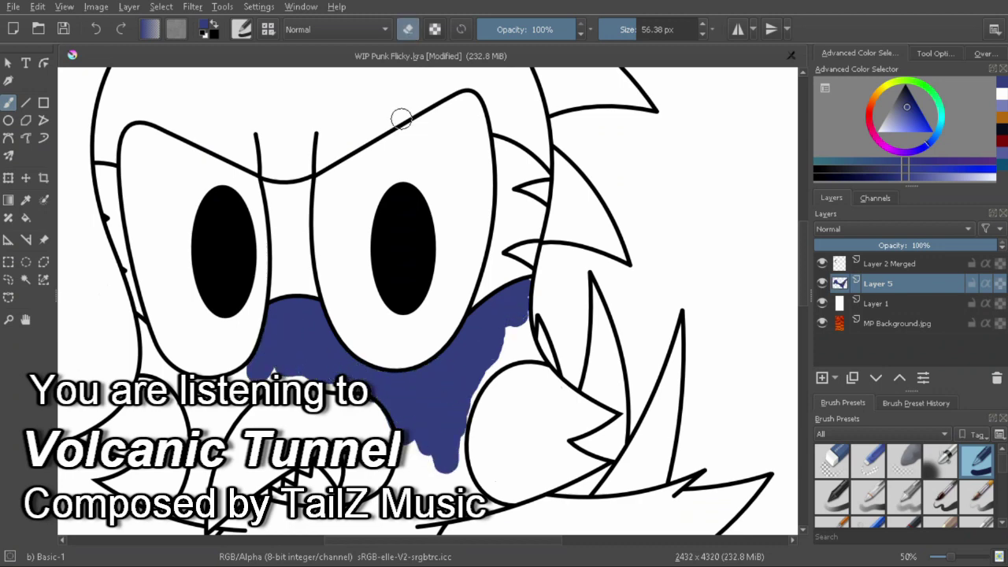
{"action": "key", "text": "e"}
{"action": "left_click_drag", "start_coordinate": [272, 371], "coordinate": [198, 477]}
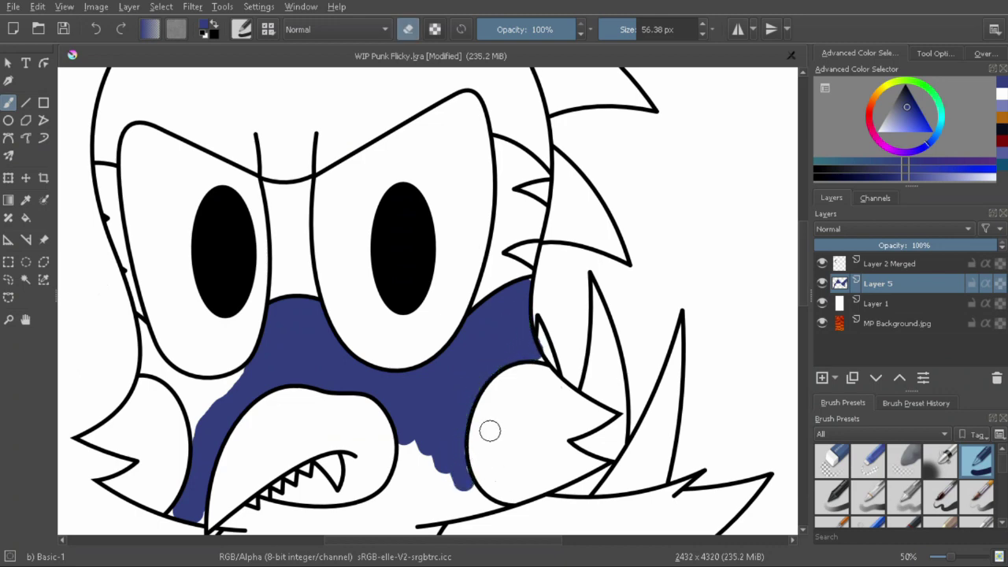
{"action": "left_click_drag", "start_coordinate": [426, 457], "coordinate": [472, 497]}
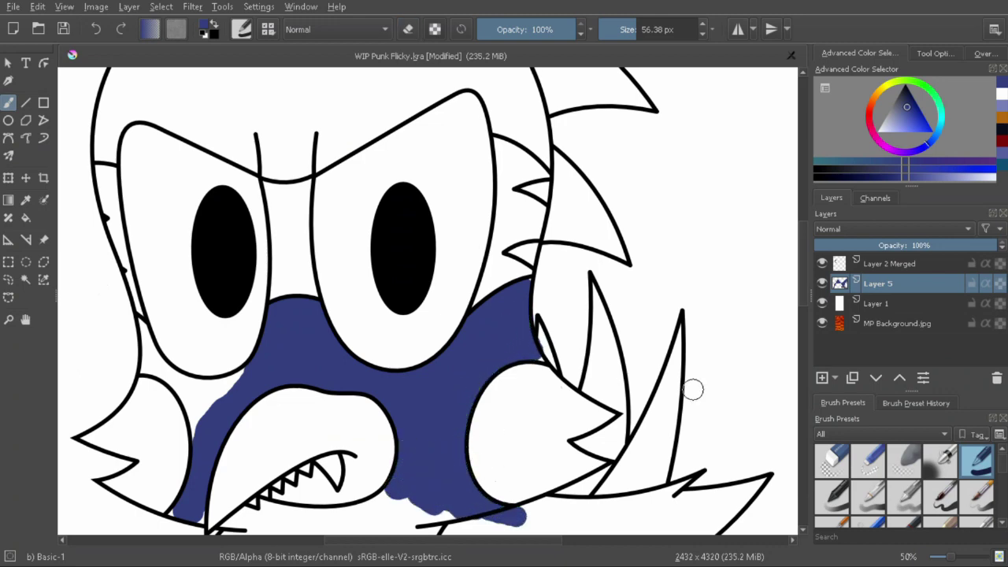
Step: Paint blue from below the teeth toward the chest and up into the right feather spike
{"action": "scroll", "coordinate": [693, 390], "scroll_direction": "down", "scroll_amount": 4}
{"action": "mouse_move", "coordinate": [276, 347]}
{"action": "left_mouse_down"}
{"action": "mouse_move", "coordinate": [347, 347]}
{"action": "mouse_move", "coordinate": [371, 323]}
{"action": "mouse_move", "coordinate": [461, 431]}
{"action": "mouse_move", "coordinate": [446, 439]}
{"action": "mouse_move", "coordinate": [380, 414]}
{"action": "left_mouse_up"}
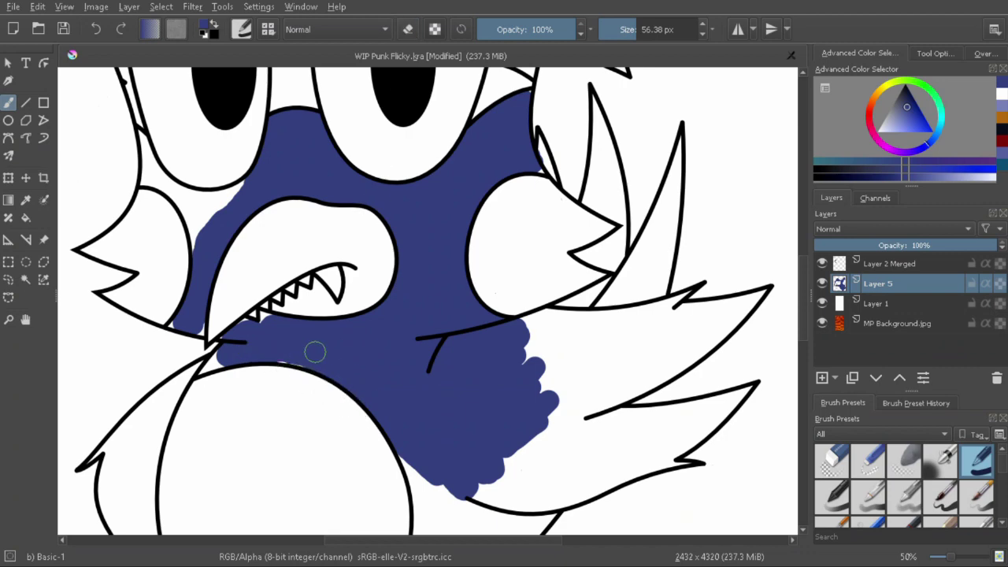
{"action": "left_click_drag", "start_coordinate": [477, 415], "coordinate": [720, 314]}
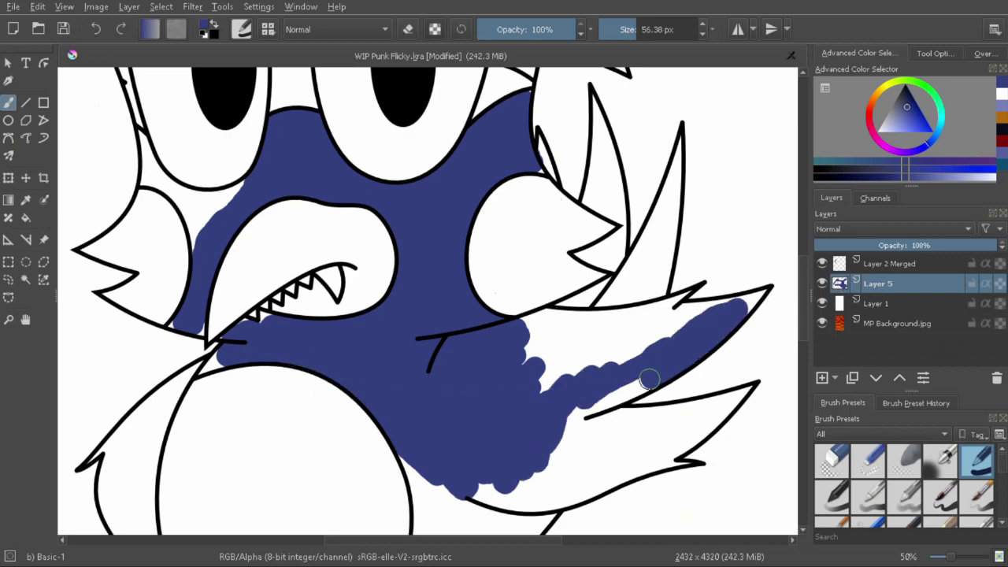
{"action": "mouse_move", "coordinate": [648, 379]}
{"action": "left_mouse_down"}
{"action": "mouse_move", "coordinate": [590, 412]}
{"action": "mouse_move", "coordinate": [630, 346]}
{"action": "left_mouse_up"}
Step: Paint blue along the spike's base, the middle wedge and the area under the left eye
{"action": "scroll", "coordinate": [630, 346], "scroll_direction": "down", "scroll_amount": 1}
{"action": "scroll", "coordinate": [435, 383], "scroll_direction": "up", "scroll_amount": 3}
{"action": "mouse_move", "coordinate": [435, 383]}
{"action": "left_mouse_down"}
{"action": "mouse_move", "coordinate": [221, 363]}
{"action": "mouse_move", "coordinate": [513, 315]}
{"action": "mouse_move", "coordinate": [225, 333]}
{"action": "mouse_move", "coordinate": [175, 378]}
{"action": "mouse_move", "coordinate": [260, 298]}
{"action": "mouse_move", "coordinate": [394, 277]}
{"action": "mouse_move", "coordinate": [418, 187]}
{"action": "mouse_move", "coordinate": [409, 129]}
{"action": "mouse_move", "coordinate": [426, 156]}
{"action": "left_mouse_up"}
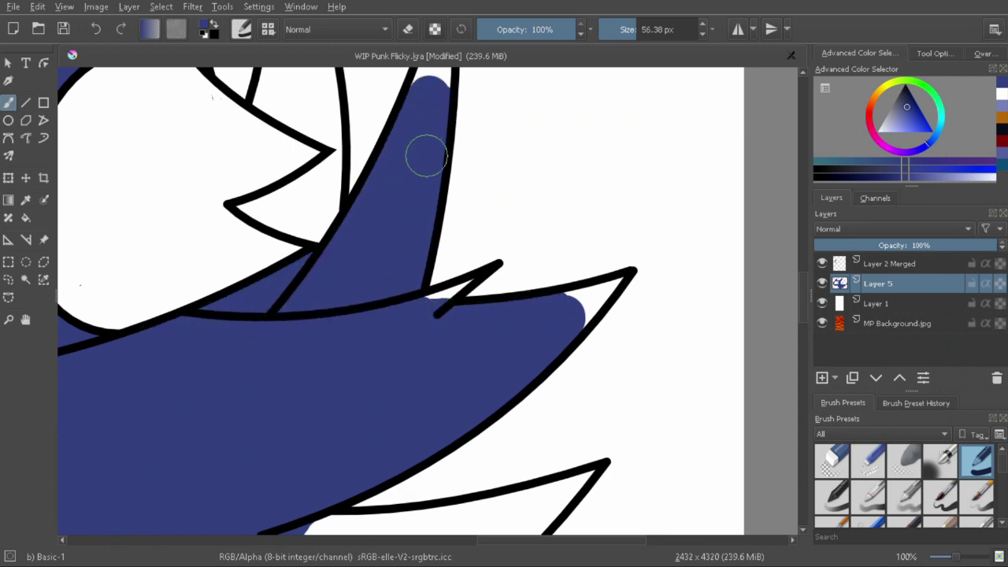
{"action": "scroll", "coordinate": [426, 156], "scroll_direction": "up", "scroll_amount": 5}
{"action": "mouse_move", "coordinate": [292, 245]}
{"action": "left_mouse_down"}
{"action": "mouse_move", "coordinate": [295, 307]}
{"action": "mouse_move", "coordinate": [272, 370]}
{"action": "mouse_move", "coordinate": [317, 353]}
{"action": "mouse_move", "coordinate": [303, 479]}
{"action": "left_mouse_up"}
{"action": "scroll", "coordinate": [317, 495], "scroll_direction": "down", "scroll_amount": 5}
{"action": "mouse_move", "coordinate": [386, 370]}
{"action": "left_mouse_down"}
{"action": "mouse_move", "coordinate": [214, 349]}
{"action": "mouse_move", "coordinate": [175, 332]}
{"action": "mouse_move", "coordinate": [269, 448]}
{"action": "left_mouse_up"}
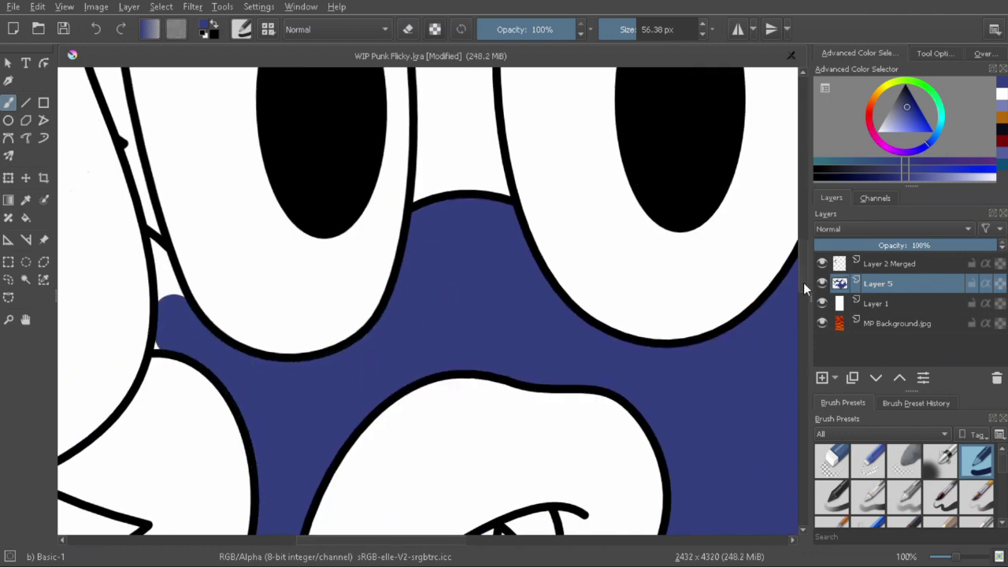
Step: Paint a large blue area on the head, then fill its left edge with a smaller brush
{"action": "mouse_move", "coordinate": [522, 263]}
{"action": "left_mouse_down"}
{"action": "mouse_move", "coordinate": [338, 218]}
{"action": "mouse_move", "coordinate": [540, 417]}
{"action": "mouse_move", "coordinate": [316, 406]}
{"action": "left_mouse_up"}
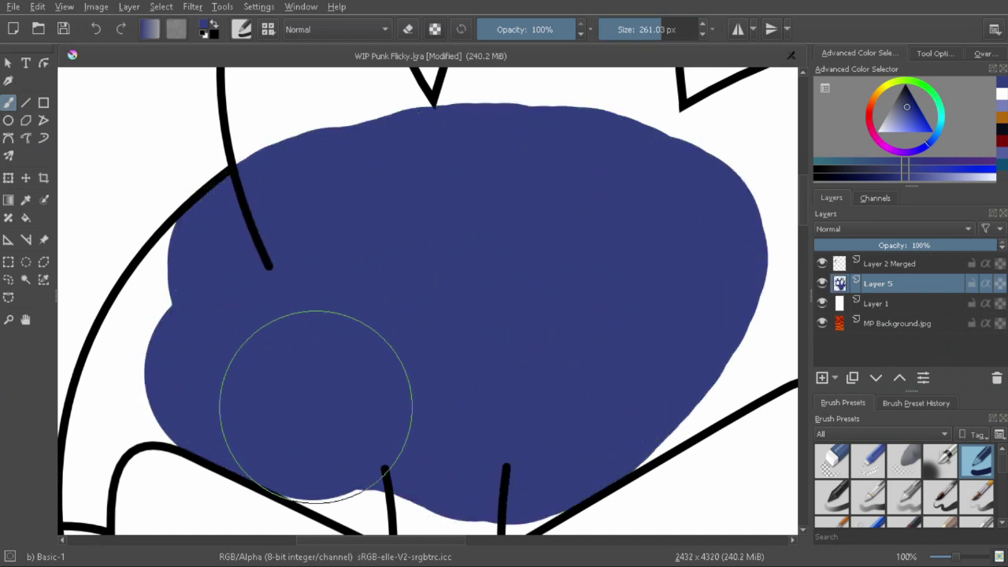
{"action": "key", "text": "bracketleft"}
{"action": "key", "text": "bracketleft"}
{"action": "key", "text": "bracketleft"}
{"action": "scroll", "coordinate": [339, 331], "scroll_direction": "down", "scroll_amount": 4}
{"action": "left_click_drag", "start_coordinate": [347, 319], "coordinate": [516, 341]}
{"action": "scroll", "coordinate": [404, 197], "scroll_direction": "up", "scroll_amount": 1}
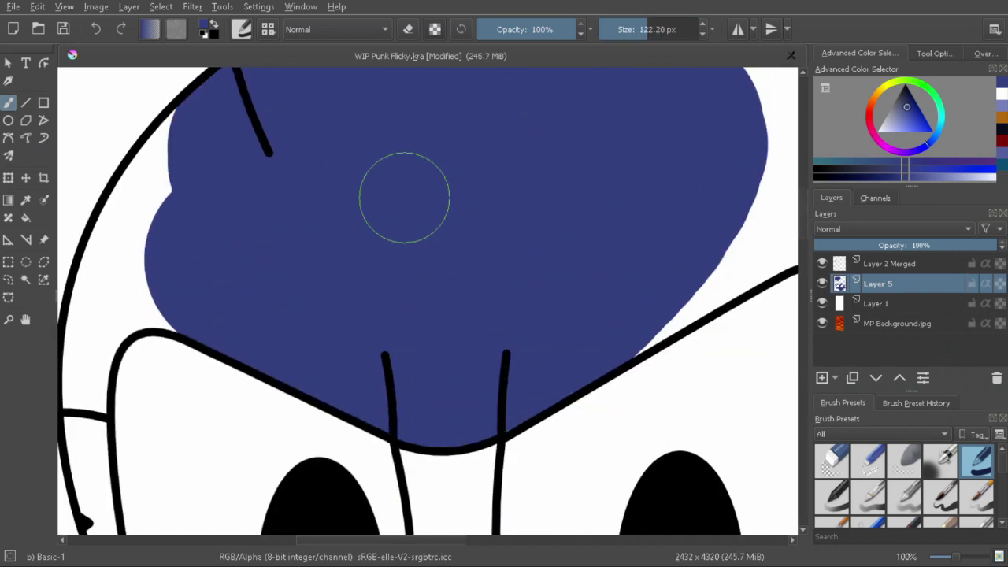
{"action": "mouse_move", "coordinate": [404, 197]}
{"action": "left_mouse_down"}
{"action": "mouse_move", "coordinate": [153, 198]}
{"action": "mouse_move", "coordinate": [153, 286]}
{"action": "mouse_move", "coordinate": [126, 331]}
{"action": "left_mouse_up"}
Step: Fill the gap near the cheek line and nearby white patches on the head with blue
{"action": "scroll", "coordinate": [394, 300], "scroll_direction": "right", "scroll_amount": 5}
{"action": "scroll", "coordinate": [410, 248], "scroll_direction": "down", "scroll_amount": 1}
{"action": "mouse_move", "coordinate": [379, 284]}
{"action": "left_mouse_down"}
{"action": "mouse_move", "coordinate": [410, 249]}
{"action": "mouse_move", "coordinate": [670, 277]}
{"action": "left_mouse_up"}
{"action": "scroll", "coordinate": [428, 383], "scroll_direction": "up", "scroll_amount": 5}
{"action": "mouse_move", "coordinate": [428, 383]}
{"action": "left_mouse_down"}
{"action": "mouse_move", "coordinate": [584, 298]}
{"action": "mouse_move", "coordinate": [370, 331]}
{"action": "left_mouse_up"}
{"action": "scroll", "coordinate": [370, 331], "scroll_direction": "left", "scroll_amount": 5}
{"action": "scroll", "coordinate": [346, 260], "scroll_direction": "left", "scroll_amount": 5}
{"action": "mouse_move", "coordinate": [347, 260]}
{"action": "left_mouse_down"}
{"action": "mouse_move", "coordinate": [297, 229]}
{"action": "mouse_move", "coordinate": [413, 301]}
{"action": "mouse_move", "coordinate": [349, 244]}
{"action": "mouse_move", "coordinate": [362, 270]}
{"action": "left_mouse_up"}
Step: Paint blue into the upper head, the lower-right feather area and the right spike
{"action": "scroll", "coordinate": [576, 180], "scroll_direction": "up", "scroll_amount": 5}
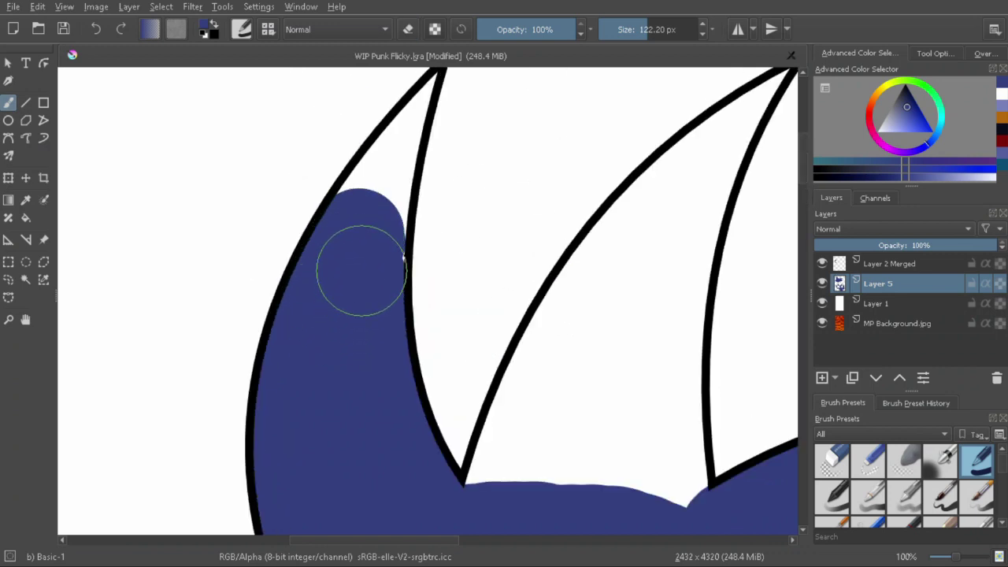
{"action": "scroll", "coordinate": [362, 270], "scroll_direction": "right", "scroll_amount": 5}
{"action": "mouse_move", "coordinate": [491, 191]}
{"action": "left_mouse_down"}
{"action": "mouse_move", "coordinate": [466, 386]}
{"action": "mouse_move", "coordinate": [318, 485]}
{"action": "mouse_move", "coordinate": [378, 326]}
{"action": "mouse_move", "coordinate": [434, 244]}
{"action": "left_mouse_up"}
{"action": "scroll", "coordinate": [441, 347], "scroll_direction": "down", "scroll_amount": 5}
{"action": "scroll", "coordinate": [441, 347], "scroll_direction": "right", "scroll_amount": 5}
{"action": "left_click_drag", "start_coordinate": [449, 349], "coordinate": [356, 394]}
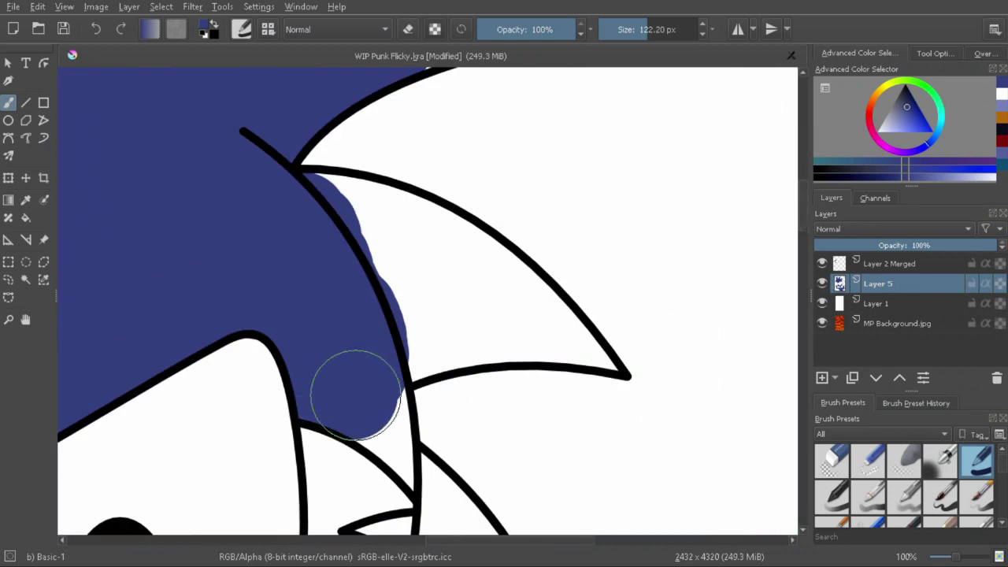
{"action": "mouse_move", "coordinate": [402, 331]}
{"action": "left_mouse_down"}
{"action": "mouse_move", "coordinate": [509, 308]}
{"action": "mouse_move", "coordinate": [450, 244]}
{"action": "mouse_move", "coordinate": [483, 335]}
{"action": "left_mouse_up"}
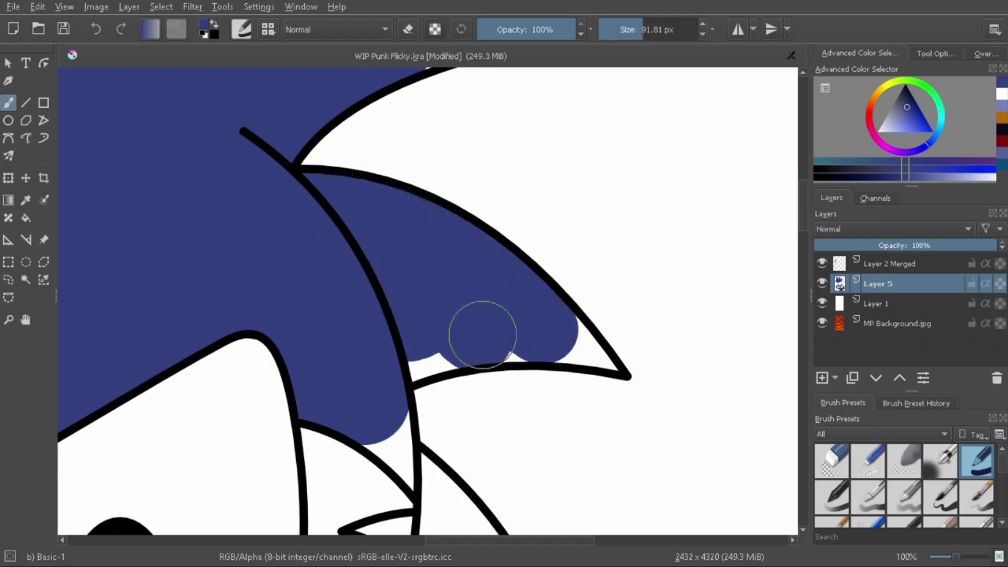
Step: Fill the upper spike and the lower-right spike with blue
{"action": "scroll", "coordinate": [780, 214], "scroll_direction": "up", "scroll_amount": 5}
{"action": "mouse_move", "coordinate": [481, 260]}
{"action": "left_mouse_down"}
{"action": "mouse_move", "coordinate": [466, 218]}
{"action": "mouse_move", "coordinate": [491, 275]}
{"action": "mouse_move", "coordinate": [473, 254]}
{"action": "left_mouse_up"}
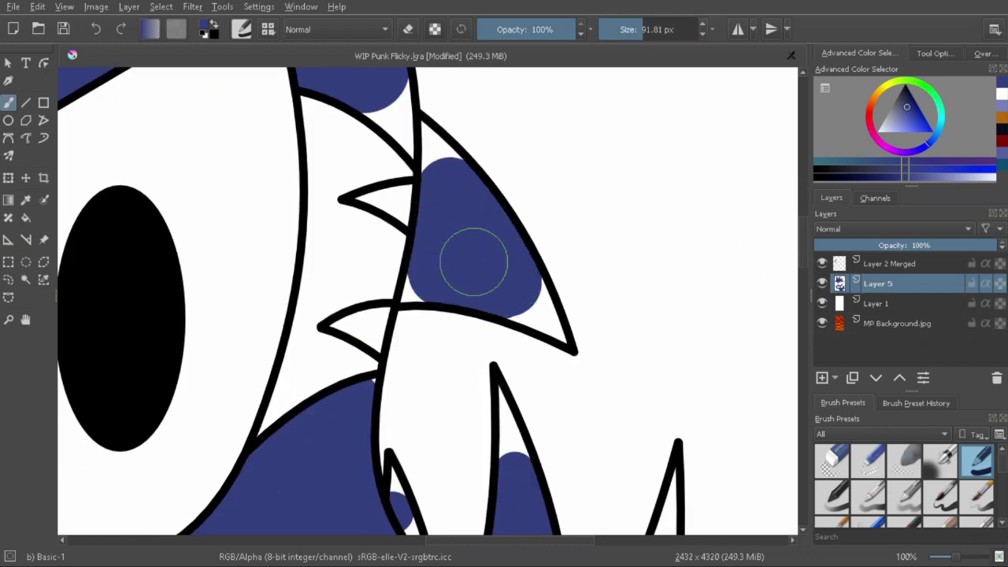
{"action": "scroll", "coordinate": [790, 287], "scroll_direction": "down", "scroll_amount": 2}
{"action": "scroll", "coordinate": [790, 288], "scroll_direction": "down", "scroll_amount": 3}
{"action": "mouse_move", "coordinate": [339, 370]}
{"action": "left_mouse_down"}
{"action": "mouse_move", "coordinate": [502, 313]}
{"action": "mouse_move", "coordinate": [497, 276]}
{"action": "left_mouse_up"}
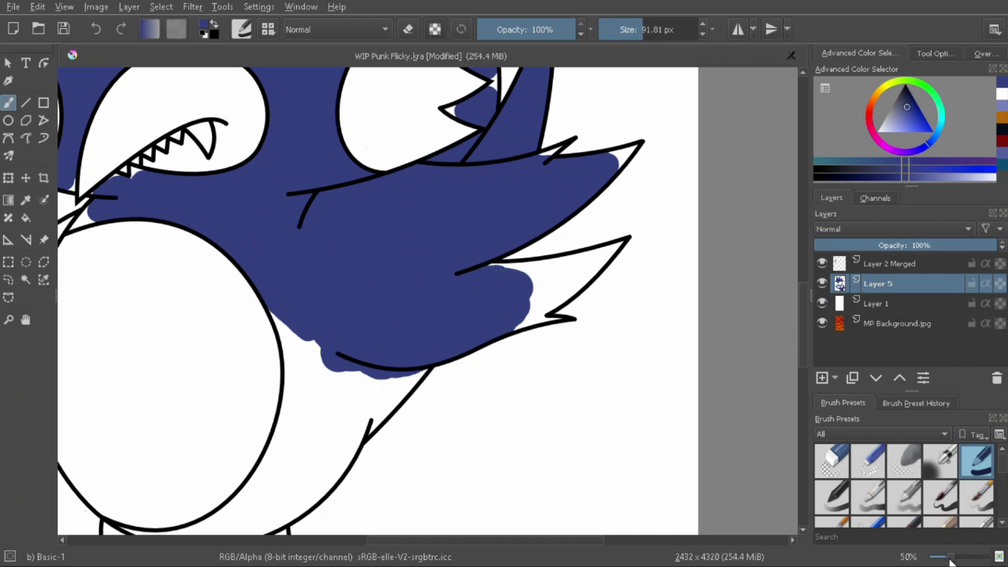
Step: Fill the region up to the black lines blue and close the white gap along one line
{"action": "scroll", "coordinate": [803, 344], "scroll_direction": "up", "scroll_amount": 4}
{"action": "scroll", "coordinate": [529, 506], "scroll_direction": "down", "scroll_amount": 3}
{"action": "scroll", "coordinate": [523, 315], "scroll_direction": "down", "scroll_amount": 5}
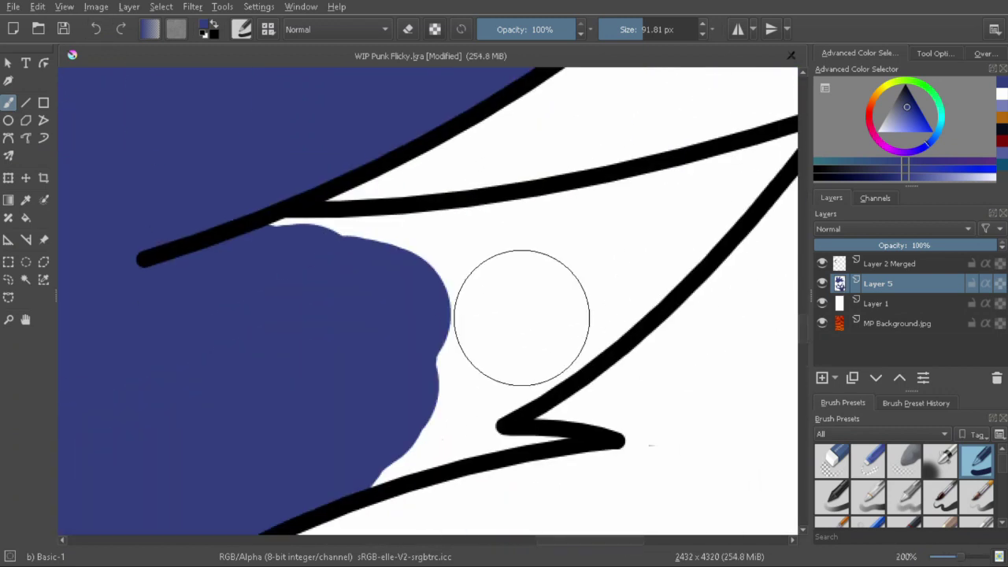
{"action": "mouse_move", "coordinate": [523, 315]}
{"action": "left_mouse_down"}
{"action": "mouse_move", "coordinate": [461, 256]}
{"action": "mouse_move", "coordinate": [339, 235]}
{"action": "left_mouse_up"}
{"action": "key", "text": "e"}
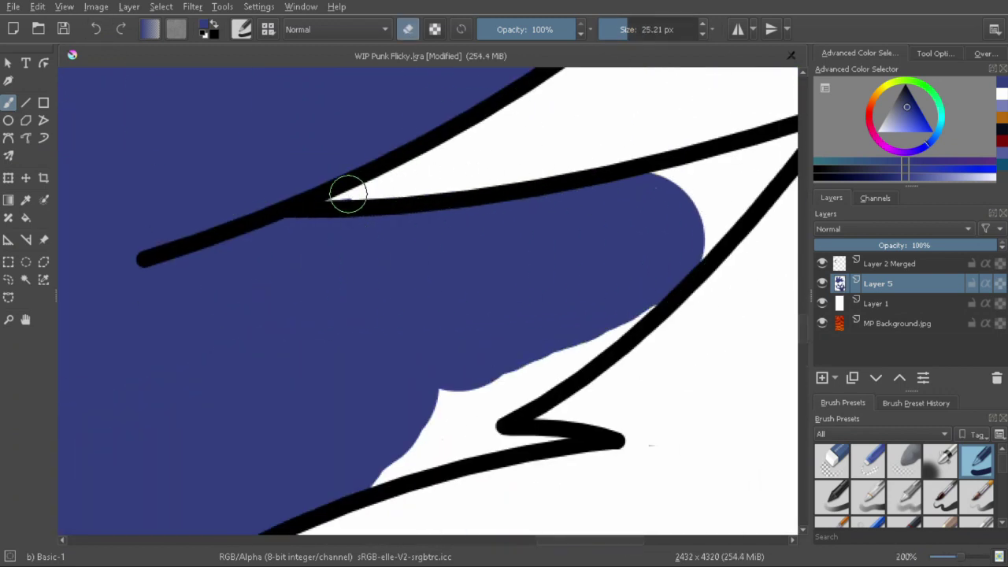
{"action": "mouse_move", "coordinate": [662, 294]}
{"action": "left_mouse_down"}
{"action": "mouse_move", "coordinate": [551, 356]}
{"action": "mouse_move", "coordinate": [495, 439]}
{"action": "left_mouse_up"}
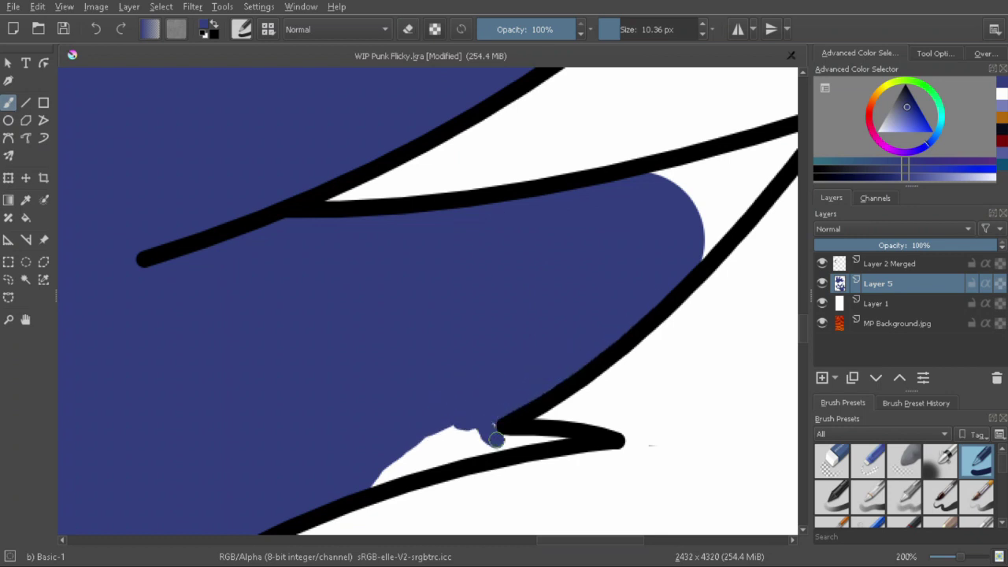
Step: Close the white gaps along the outlines, including those beside the left outline
{"action": "scroll", "coordinate": [668, 436], "scroll_direction": "down", "scroll_amount": 5}
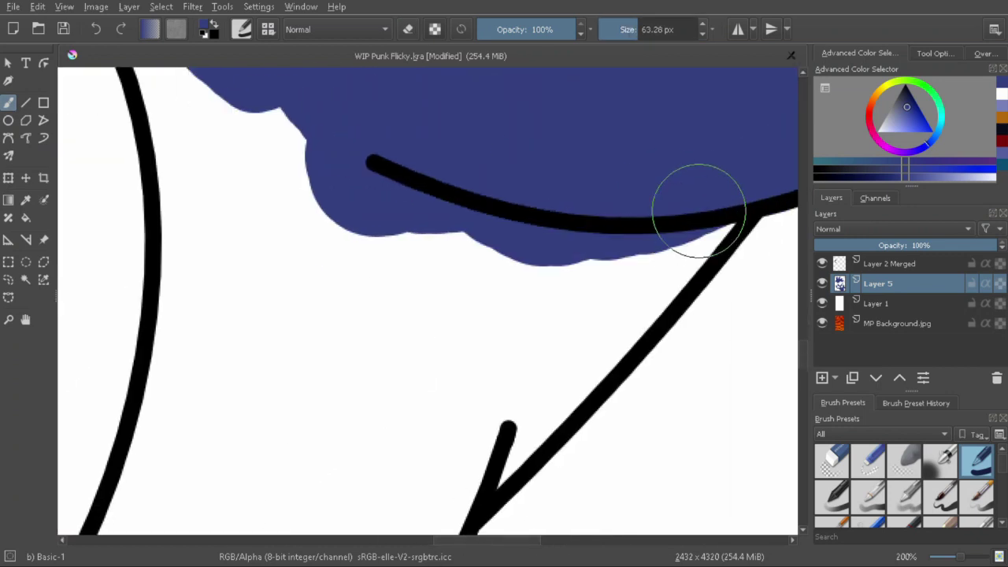
{"action": "mouse_move", "coordinate": [698, 210]}
{"action": "left_mouse_down"}
{"action": "mouse_move", "coordinate": [524, 405]}
{"action": "mouse_move", "coordinate": [268, 345]}
{"action": "left_mouse_up"}
{"action": "scroll", "coordinate": [769, 322], "scroll_direction": "up", "scroll_amount": 3}
{"action": "mouse_move", "coordinate": [142, 228]}
{"action": "left_mouse_down"}
{"action": "mouse_move", "coordinate": [191, 383]}
{"action": "mouse_move", "coordinate": [197, 504]}
{"action": "left_mouse_up"}
{"action": "scroll", "coordinate": [197, 505], "scroll_direction": "down", "scroll_amount": 5}
{"action": "scroll", "coordinate": [439, 229], "scroll_direction": "left", "scroll_amount": 2}
{"action": "mouse_move", "coordinate": [442, 181]}
{"action": "left_mouse_down"}
{"action": "mouse_move", "coordinate": [439, 229]}
{"action": "mouse_move", "coordinate": [486, 490]}
{"action": "mouse_move", "coordinate": [473, 331]}
{"action": "left_mouse_up"}
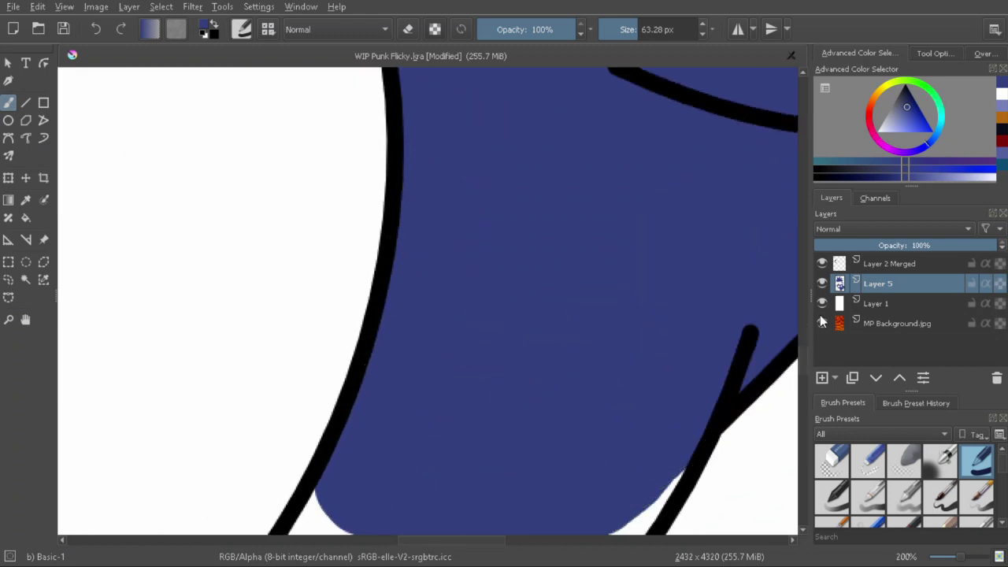
Step: Paint blue near the upper-right outline, into unpainted areas and across more of the spike shape
{"action": "scroll", "coordinate": [691, 254], "scroll_direction": "down", "scroll_amount": 5}
{"action": "mouse_move", "coordinate": [567, 218]}
{"action": "left_mouse_down"}
{"action": "mouse_move", "coordinate": [619, 177]}
{"action": "mouse_move", "coordinate": [417, 371]}
{"action": "mouse_move", "coordinate": [311, 263]}
{"action": "mouse_move", "coordinate": [150, 473]}
{"action": "mouse_move", "coordinate": [330, 393]}
{"action": "left_mouse_up"}
{"action": "scroll", "coordinate": [506, 545], "scroll_direction": "down", "scroll_amount": 5}
{"action": "left_click_drag", "start_coordinate": [513, 477], "coordinate": [568, 472]}
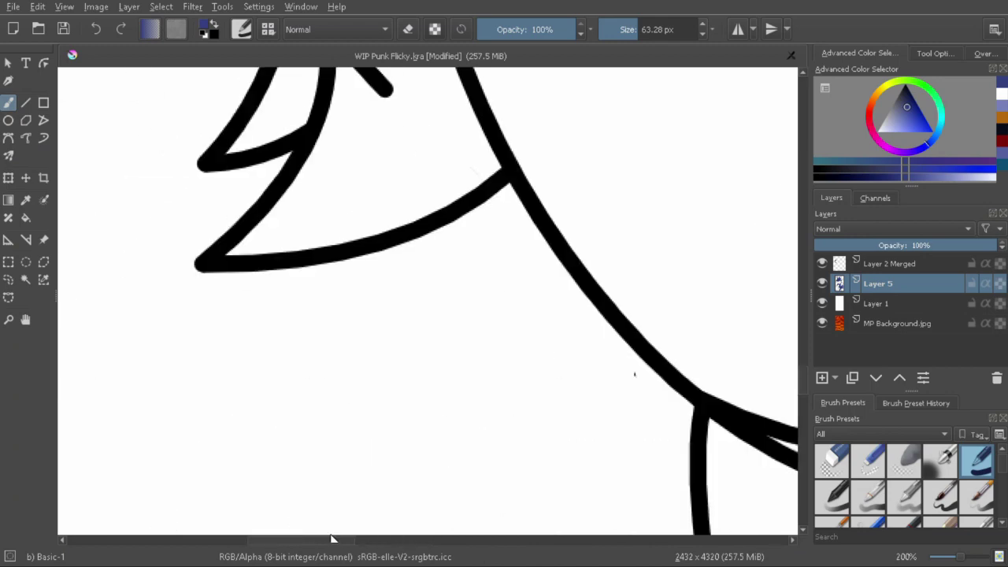
{"action": "scroll", "coordinate": [333, 540], "scroll_direction": "down", "scroll_amount": 5}
{"action": "mouse_move", "coordinate": [425, 346]}
{"action": "left_mouse_down"}
{"action": "mouse_move", "coordinate": [349, 337]}
{"action": "mouse_move", "coordinate": [424, 349]}
{"action": "mouse_move", "coordinate": [308, 139]}
{"action": "left_mouse_up"}
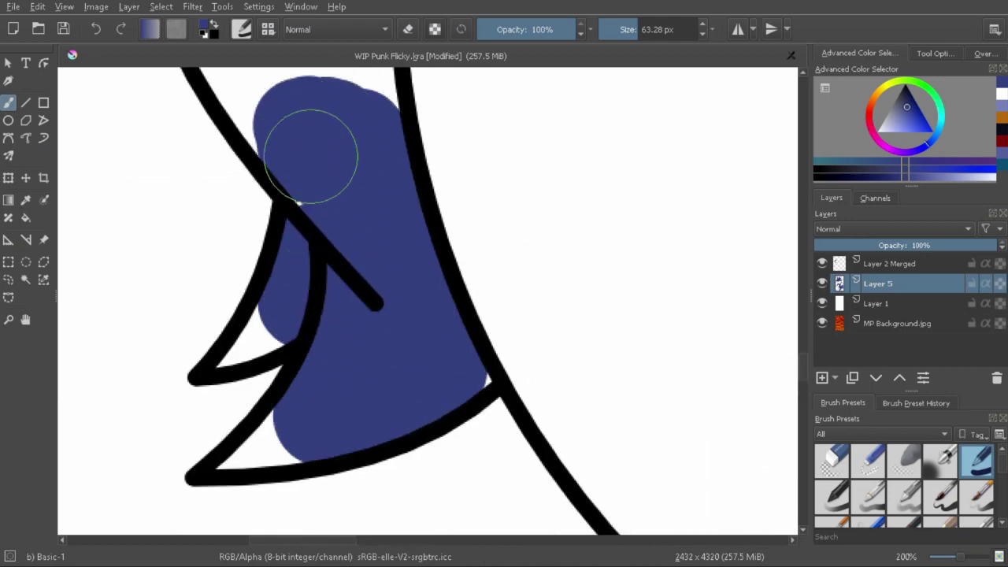
{"action": "scroll", "coordinate": [308, 140], "scroll_direction": "up", "scroll_amount": 5}
{"action": "mouse_move", "coordinate": [236, 158]}
{"action": "left_mouse_down"}
{"action": "mouse_move", "coordinate": [228, 274]}
{"action": "mouse_move", "coordinate": [153, 308]}
{"action": "mouse_move", "coordinate": [354, 331]}
{"action": "mouse_move", "coordinate": [389, 219]}
{"action": "mouse_move", "coordinate": [198, 477]}
{"action": "mouse_move", "coordinate": [254, 252]}
{"action": "mouse_move", "coordinate": [415, 124]}
{"action": "left_mouse_up"}
{"action": "scroll", "coordinate": [354, 330], "scroll_direction": "up", "scroll_amount": 5}
Step: Fill the white gaps near the line crossing and other small slivers with blue
{"action": "scroll", "coordinate": [438, 423], "scroll_direction": "up", "scroll_amount": 5}
{"action": "left_click", "coordinate": [438, 423]}
{"action": "left_click_drag", "start_coordinate": [438, 423], "coordinate": [461, 386]}
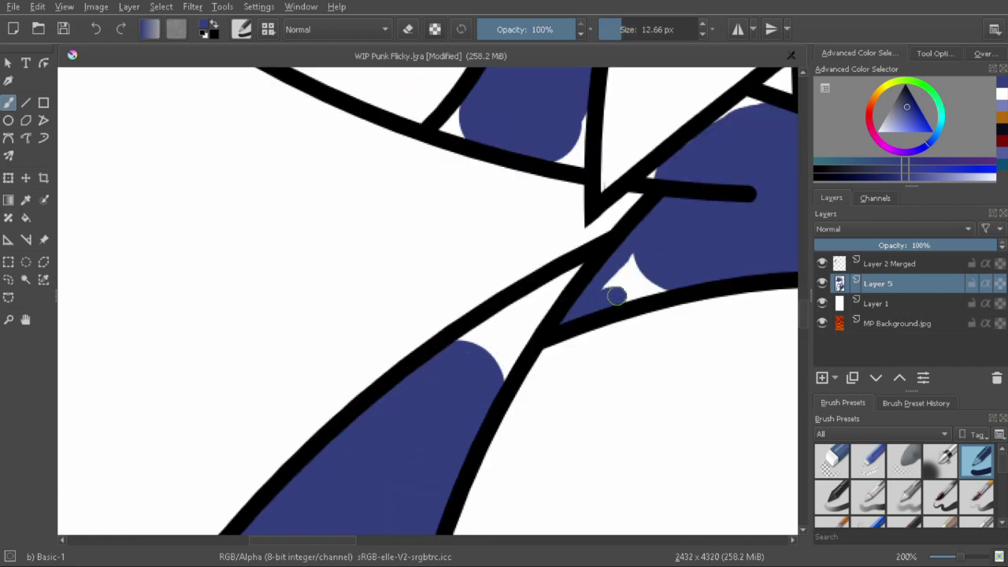
{"action": "left_click_drag", "start_coordinate": [616, 295], "coordinate": [489, 370]}
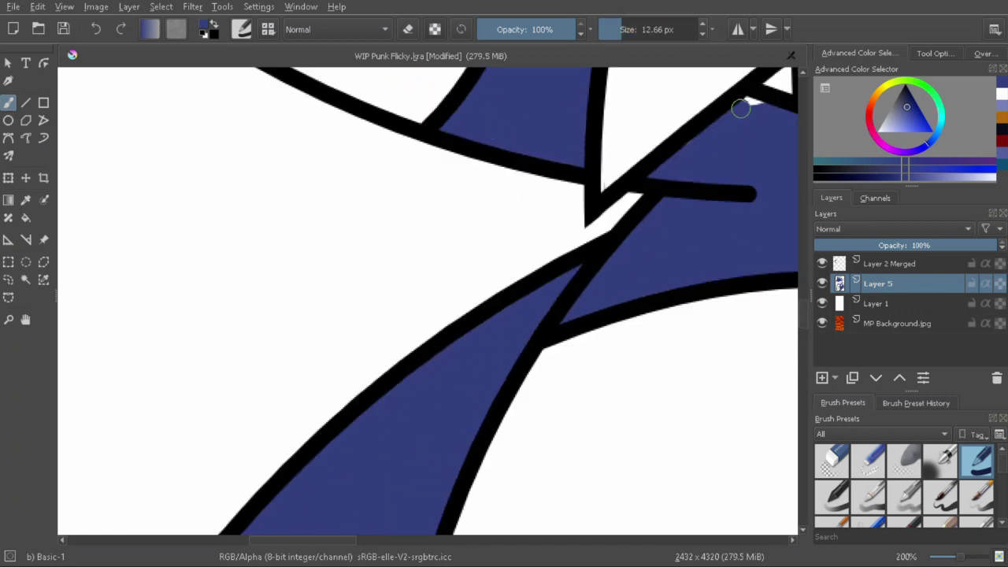
{"action": "left_click_drag", "start_coordinate": [741, 108], "coordinate": [753, 103]}
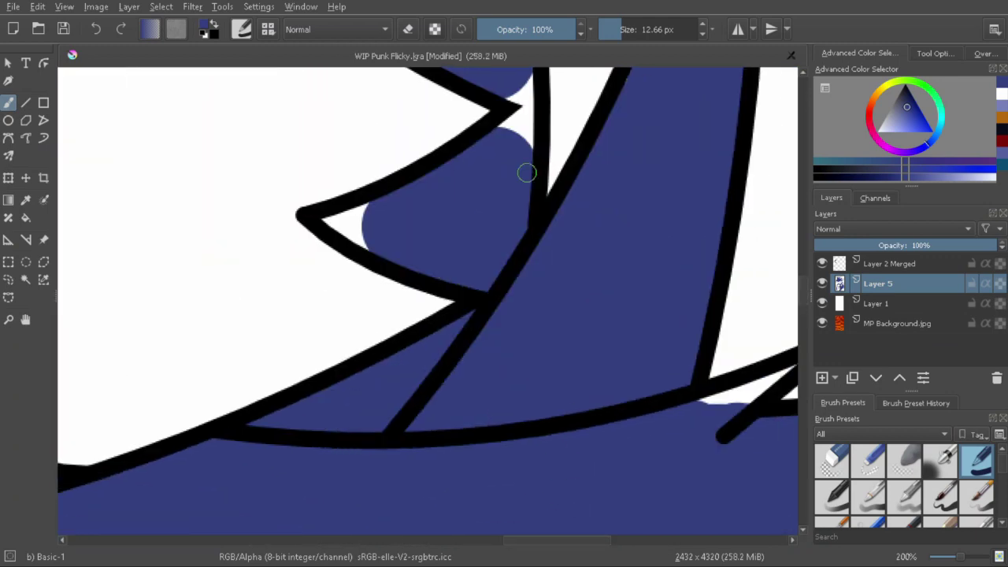
{"action": "left_click_drag", "start_coordinate": [521, 75], "coordinate": [515, 130]}
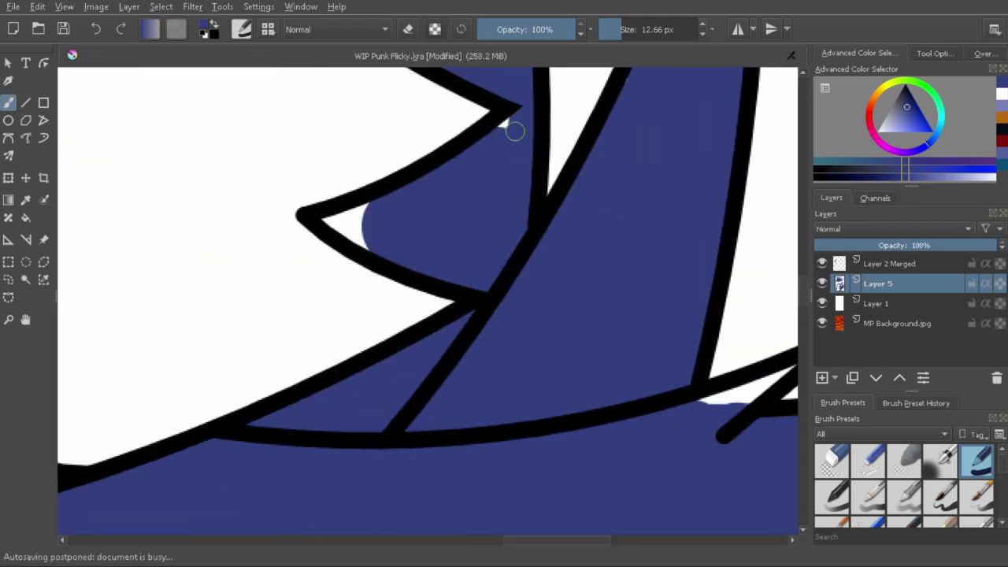
{"action": "left_click_drag", "start_coordinate": [367, 203], "coordinate": [345, 238]}
Step: Cover the gaps near the zigzag outline, the right-side gap and leftover white specks in the body
{"action": "left_click_drag", "start_coordinate": [263, 379], "coordinate": [221, 406]}
{"action": "mouse_move", "coordinate": [552, 370]}
{"action": "left_mouse_down"}
{"action": "mouse_move", "coordinate": [484, 409]}
{"action": "mouse_move", "coordinate": [528, 441]}
{"action": "left_mouse_up"}
{"action": "left_click_drag", "start_coordinate": [462, 300], "coordinate": [463, 256]}
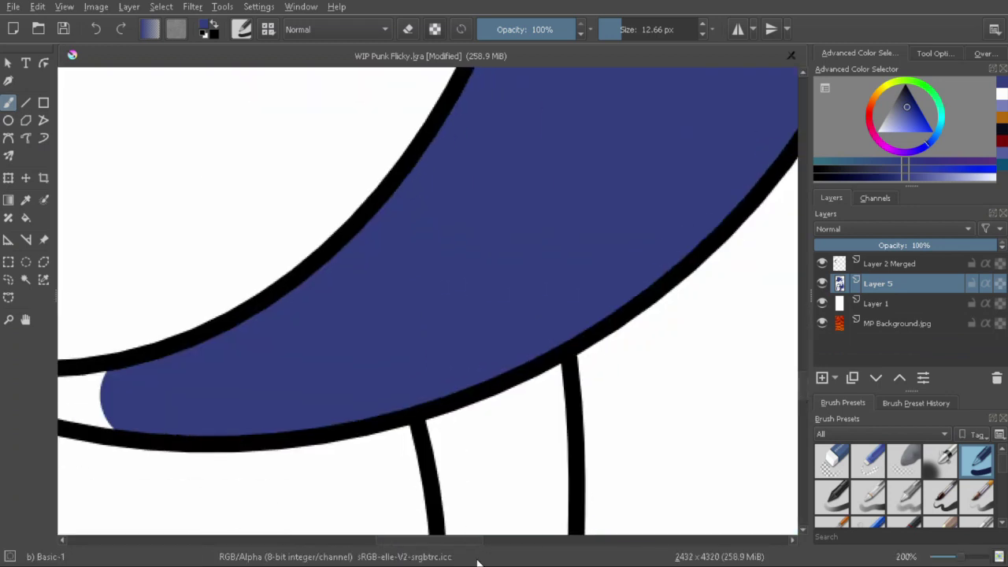
{"action": "mouse_move", "coordinate": [279, 356]}
{"action": "left_mouse_down"}
{"action": "mouse_move", "coordinate": [457, 394]}
{"action": "mouse_move", "coordinate": [471, 415]}
{"action": "left_mouse_up"}
{"action": "left_click_drag", "start_coordinate": [337, 446], "coordinate": [282, 502]}
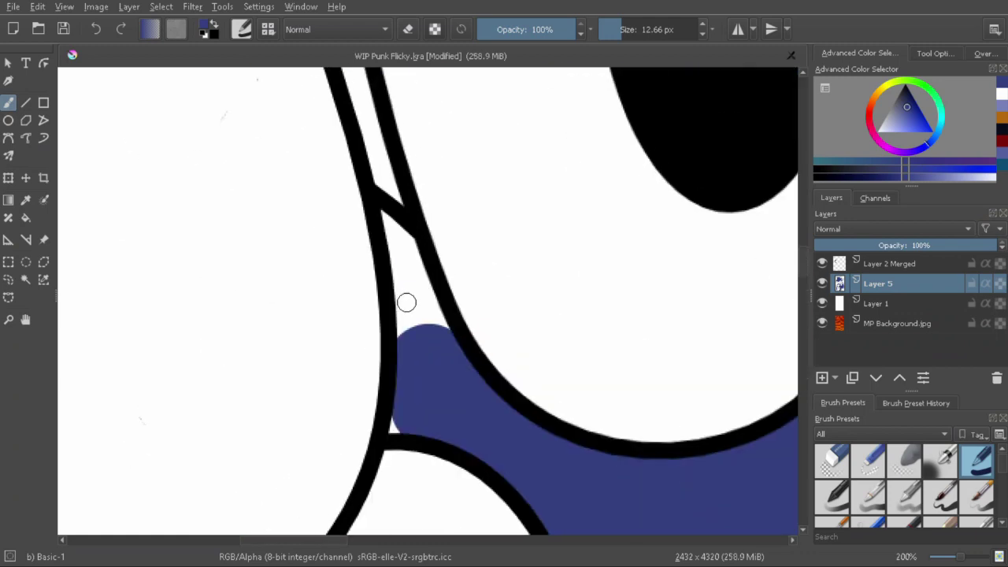
{"action": "left_click_drag", "start_coordinate": [408, 299], "coordinate": [388, 221]}
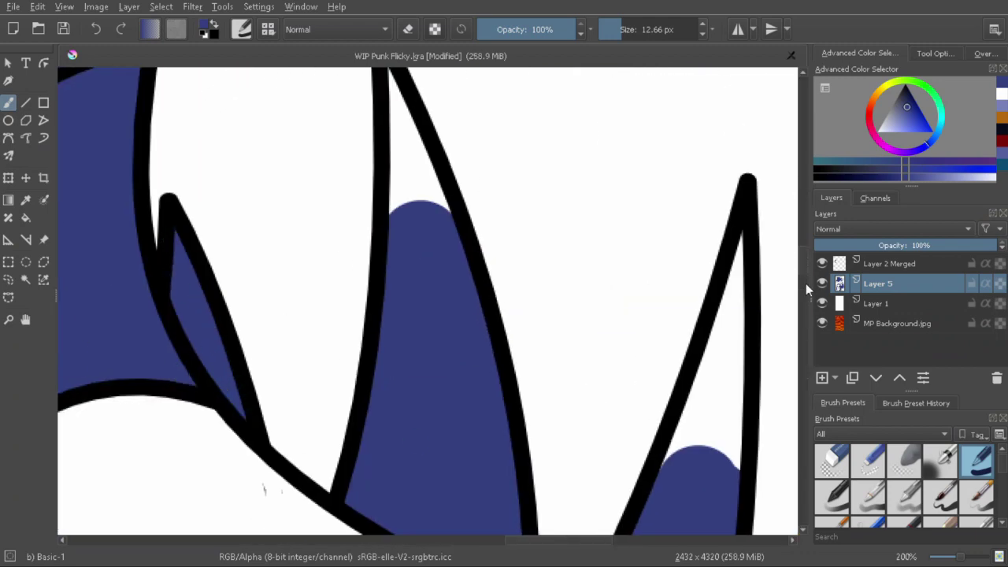
Step: Paint blue into the spike interiors, near a spike tip and along the upper outline
{"action": "left_click_drag", "start_coordinate": [401, 149], "coordinate": [434, 273]}
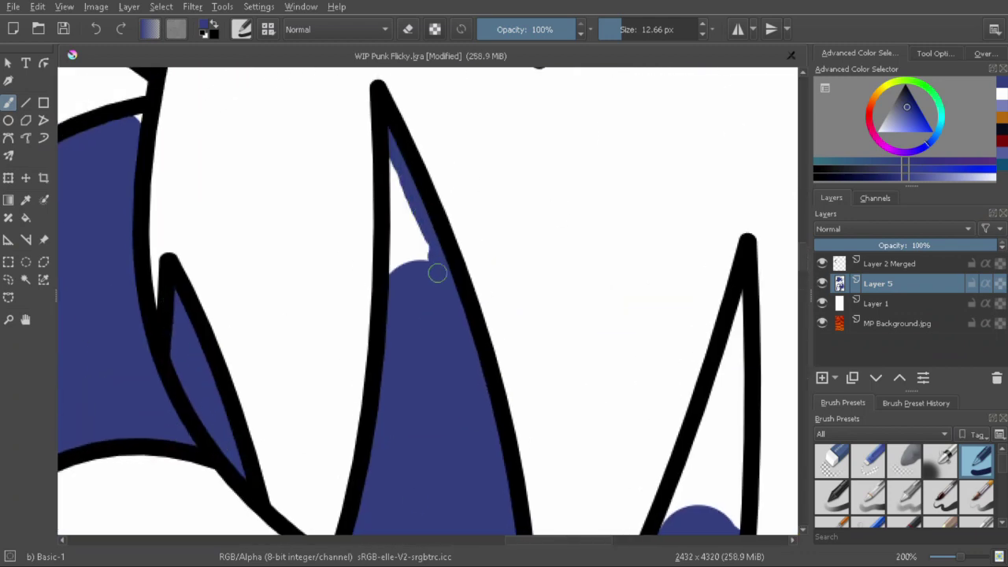
{"action": "mouse_move", "coordinate": [379, 440]}
{"action": "left_mouse_down"}
{"action": "mouse_move", "coordinate": [434, 268]}
{"action": "mouse_move", "coordinate": [434, 417]}
{"action": "mouse_move", "coordinate": [389, 455]}
{"action": "left_mouse_up"}
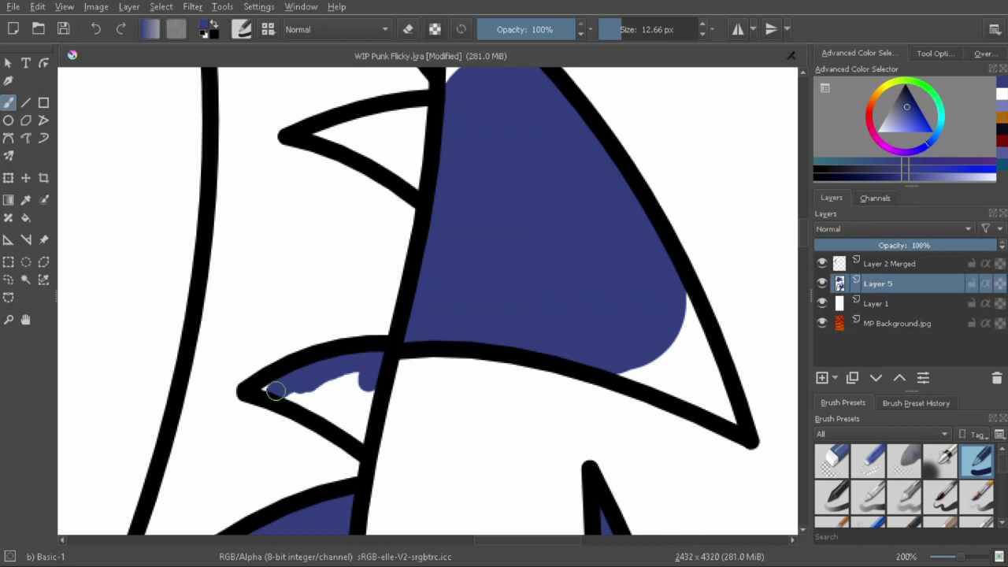
{"action": "left_click_drag", "start_coordinate": [275, 392], "coordinate": [347, 383]}
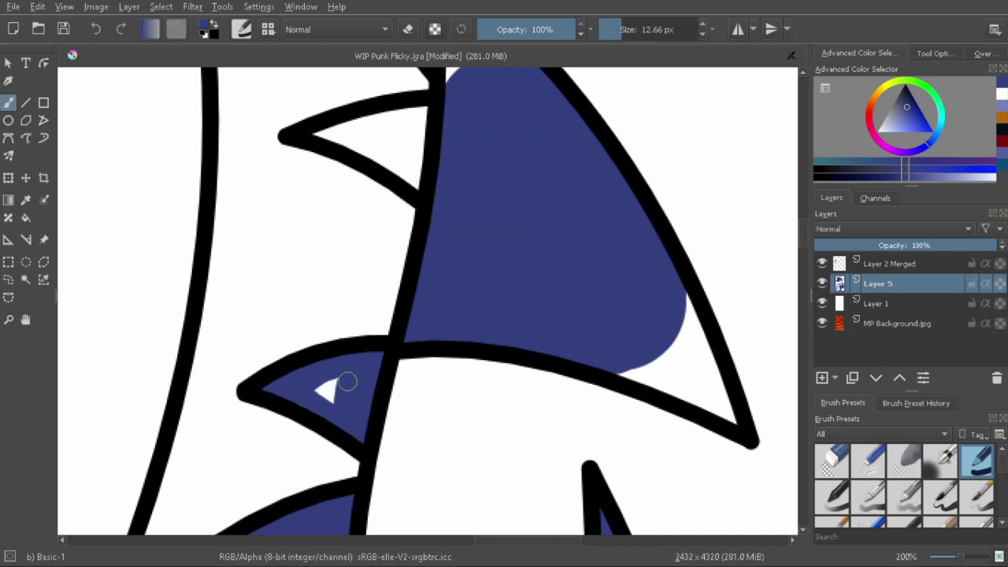
{"action": "left_click_drag", "start_coordinate": [717, 366], "coordinate": [657, 352]}
{"action": "scroll", "coordinate": [695, 340], "scroll_direction": "up", "scroll_amount": 5}
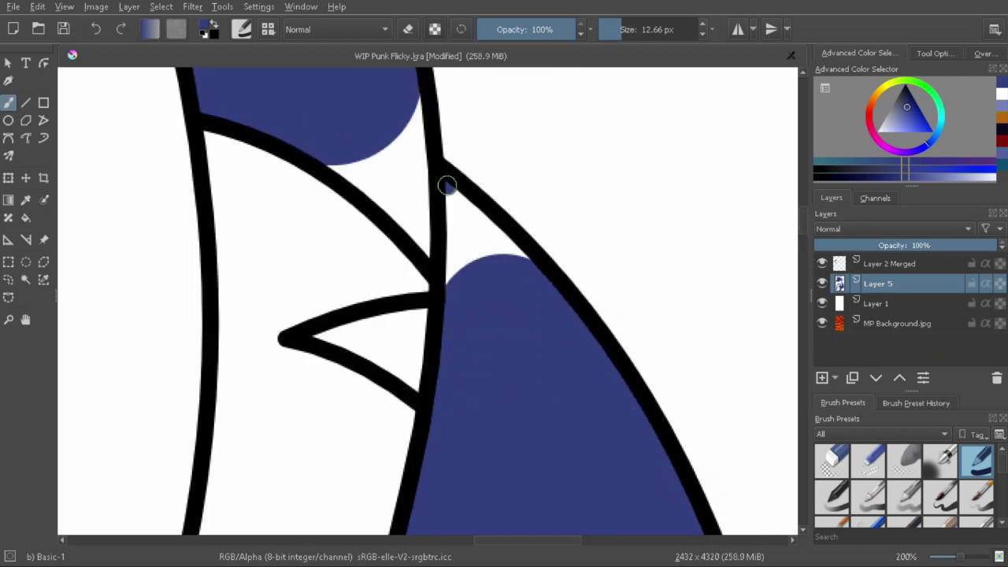
{"action": "left_click_drag", "start_coordinate": [446, 180], "coordinate": [460, 206]}
{"action": "left_click_drag", "start_coordinate": [410, 318], "coordinate": [369, 340]}
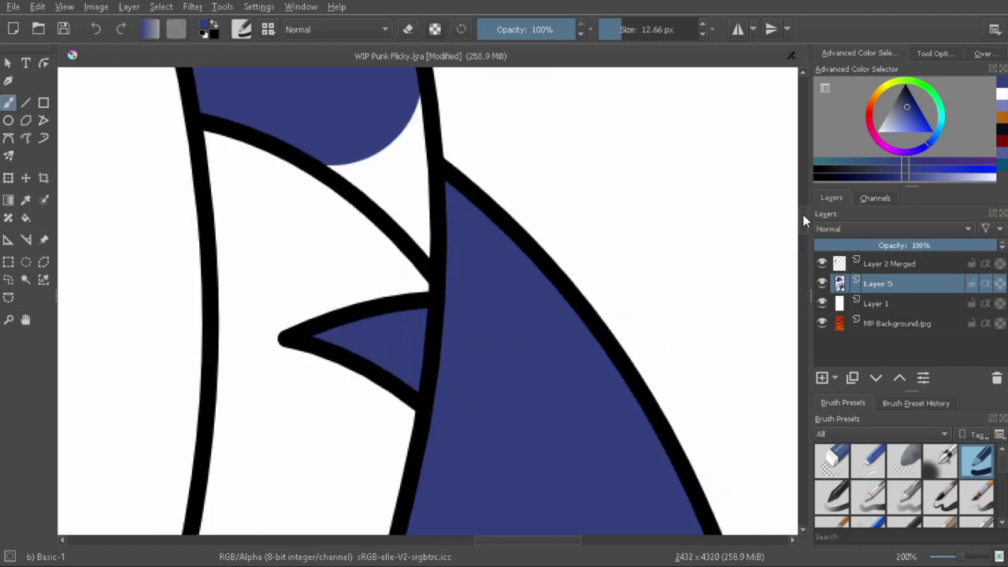
Step: Fill white slivers along the outlines, a white triangle and the next spike's interior blue
{"action": "scroll", "coordinate": [426, 315], "scroll_direction": "up", "scroll_amount": 5}
{"action": "mouse_move", "coordinate": [422, 284]}
{"action": "left_mouse_down"}
{"action": "mouse_move", "coordinate": [428, 412]}
{"action": "mouse_move", "coordinate": [363, 342]}
{"action": "mouse_move", "coordinate": [410, 307]}
{"action": "left_mouse_up"}
{"action": "scroll", "coordinate": [600, 288], "scroll_direction": "right", "scroll_amount": 5}
{"action": "left_click_drag", "start_coordinate": [481, 95], "coordinate": [511, 143]}
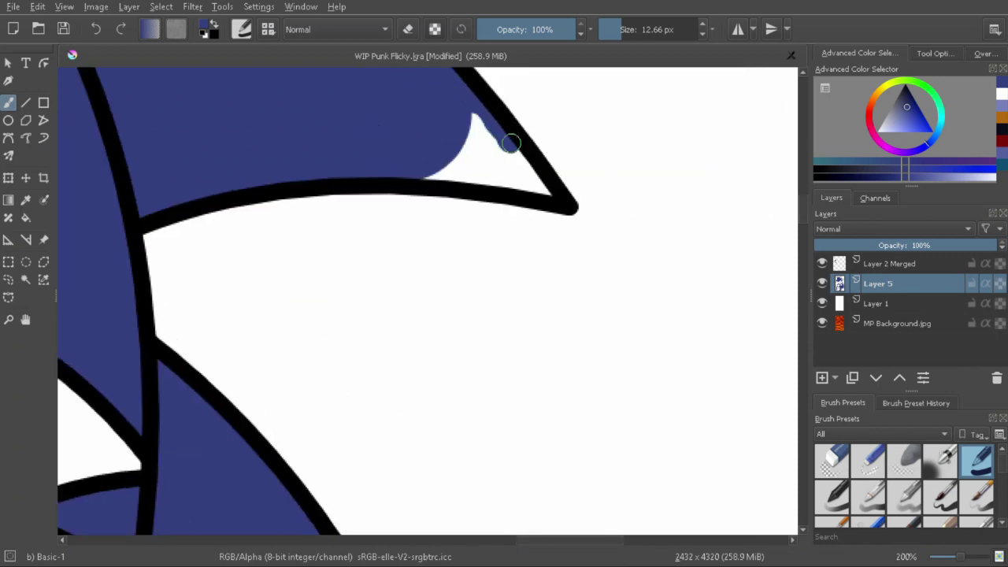
{"action": "left_click_drag", "start_coordinate": [488, 179], "coordinate": [473, 146]}
{"action": "scroll", "coordinate": [793, 252], "scroll_direction": "down", "scroll_amount": 5}
{"action": "mouse_move", "coordinate": [180, 196]}
{"action": "left_mouse_down"}
{"action": "mouse_move", "coordinate": [405, 281]}
{"action": "mouse_move", "coordinate": [257, 278]}
{"action": "mouse_move", "coordinate": [281, 229]}
{"action": "mouse_move", "coordinate": [271, 249]}
{"action": "left_mouse_up"}
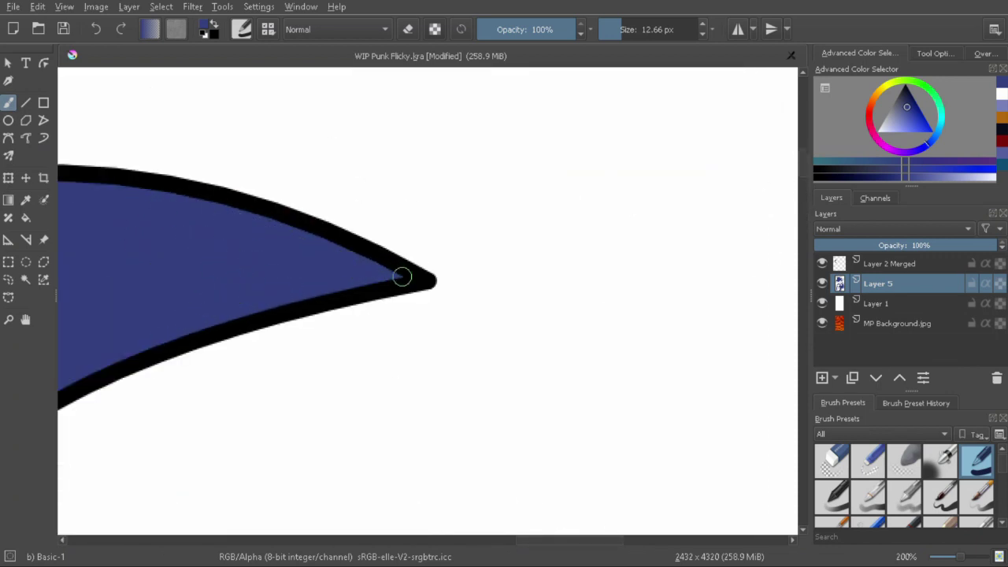
Step: Fill the upward-right spike and the upper spike's interior with solid blue
{"action": "scroll", "coordinate": [402, 275], "scroll_direction": "down", "scroll_amount": 5}
{"action": "scroll", "coordinate": [473, 299], "scroll_direction": "right", "scroll_amount": 5}
{"action": "mouse_move", "coordinate": [779, 157]}
{"action": "left_mouse_down"}
{"action": "mouse_move", "coordinate": [705, 244]}
{"action": "mouse_move", "coordinate": [662, 350]}
{"action": "left_mouse_up"}
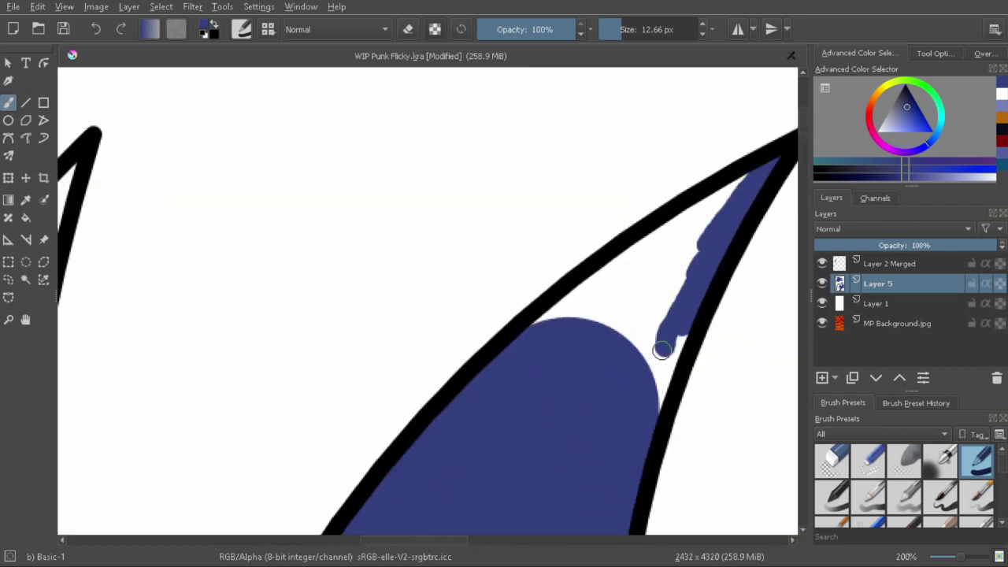
{"action": "mouse_move", "coordinate": [739, 233]}
{"action": "left_mouse_down"}
{"action": "mouse_move", "coordinate": [590, 275]}
{"action": "mouse_move", "coordinate": [653, 293]}
{"action": "mouse_move", "coordinate": [590, 292]}
{"action": "left_mouse_up"}
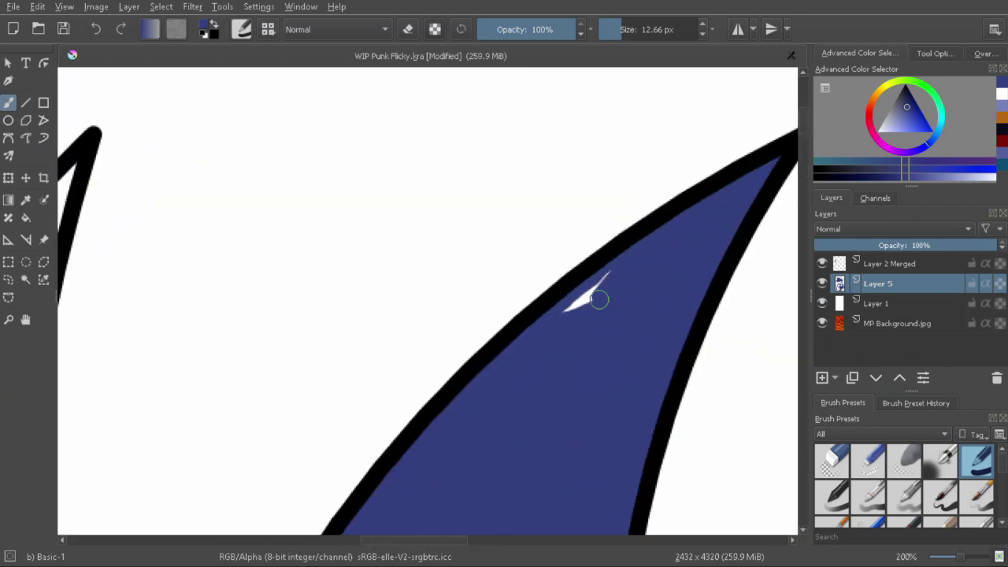
{"action": "scroll", "coordinate": [516, 233], "scroll_direction": "right", "scroll_amount": 5}
{"action": "mouse_move", "coordinate": [484, 181]}
{"action": "left_mouse_down"}
{"action": "mouse_move", "coordinate": [441, 244]}
{"action": "mouse_move", "coordinate": [419, 386]}
{"action": "mouse_move", "coordinate": [394, 371]}
{"action": "mouse_move", "coordinate": [328, 366]}
{"action": "left_mouse_up"}
Step: Check coverage in the full view, then paint both pointed cheeks dark red
{"action": "key", "text": "2"}
{"action": "key", "text": "1"}
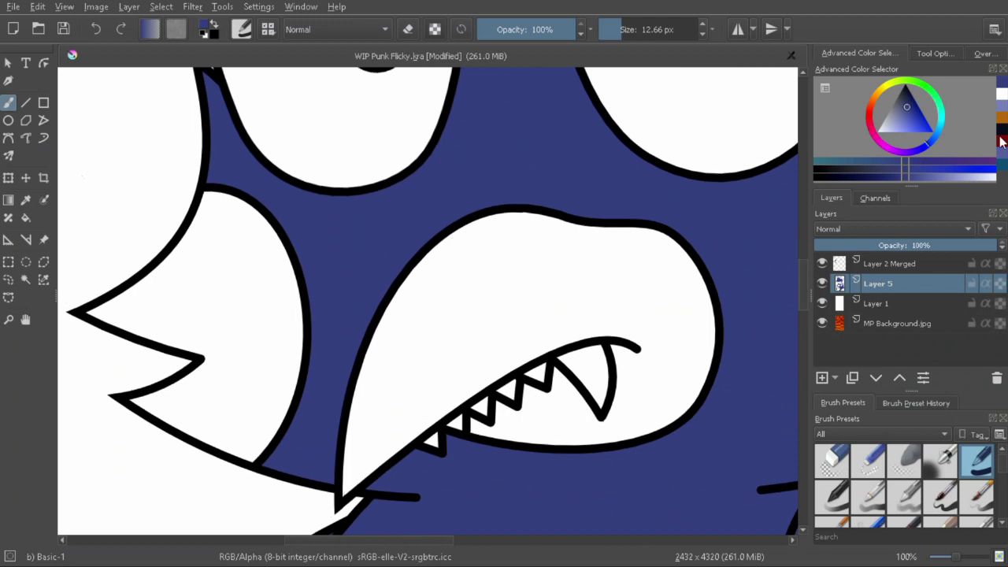
{"action": "mouse_move", "coordinate": [225, 283]}
{"action": "left_mouse_down"}
{"action": "mouse_move", "coordinate": [234, 293]}
{"action": "mouse_move", "coordinate": [252, 236]}
{"action": "mouse_move", "coordinate": [202, 252]}
{"action": "mouse_move", "coordinate": [141, 305]}
{"action": "mouse_move", "coordinate": [221, 383]}
{"action": "mouse_move", "coordinate": [221, 428]}
{"action": "mouse_move", "coordinate": [277, 370]}
{"action": "mouse_move", "coordinate": [581, 475]}
{"action": "left_mouse_up"}
{"action": "mouse_move", "coordinate": [331, 213]}
{"action": "left_mouse_down"}
{"action": "mouse_move", "coordinate": [365, 342]}
{"action": "mouse_move", "coordinate": [315, 356]}
{"action": "mouse_move", "coordinate": [415, 260]}
{"action": "mouse_move", "coordinate": [338, 207]}
{"action": "mouse_move", "coordinate": [294, 196]}
{"action": "mouse_move", "coordinate": [225, 229]}
{"action": "mouse_move", "coordinate": [200, 329]}
{"action": "mouse_move", "coordinate": [254, 417]}
{"action": "mouse_move", "coordinate": [247, 271]}
{"action": "left_mouse_up"}
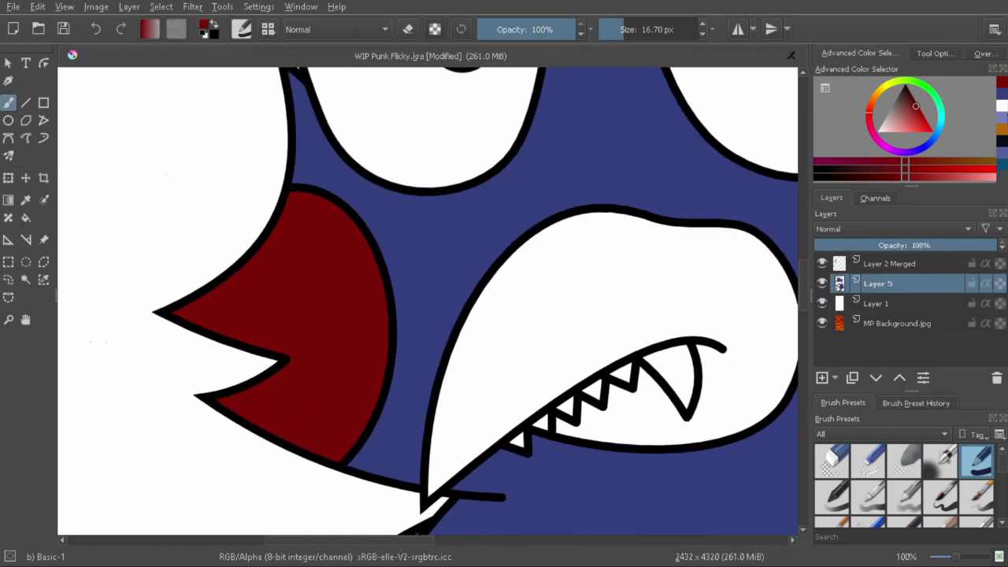
Step: Paint the near-black mask strip between the eyes and the wedges beside each eye
{"action": "key", "text": "d"}
{"action": "mouse_move", "coordinate": [377, 276]}
{"action": "left_mouse_down"}
{"action": "mouse_move", "coordinate": [383, 322]}
{"action": "mouse_move", "coordinate": [341, 257]}
{"action": "mouse_move", "coordinate": [314, 273]}
{"action": "mouse_move", "coordinate": [381, 406]}
{"action": "left_mouse_up"}
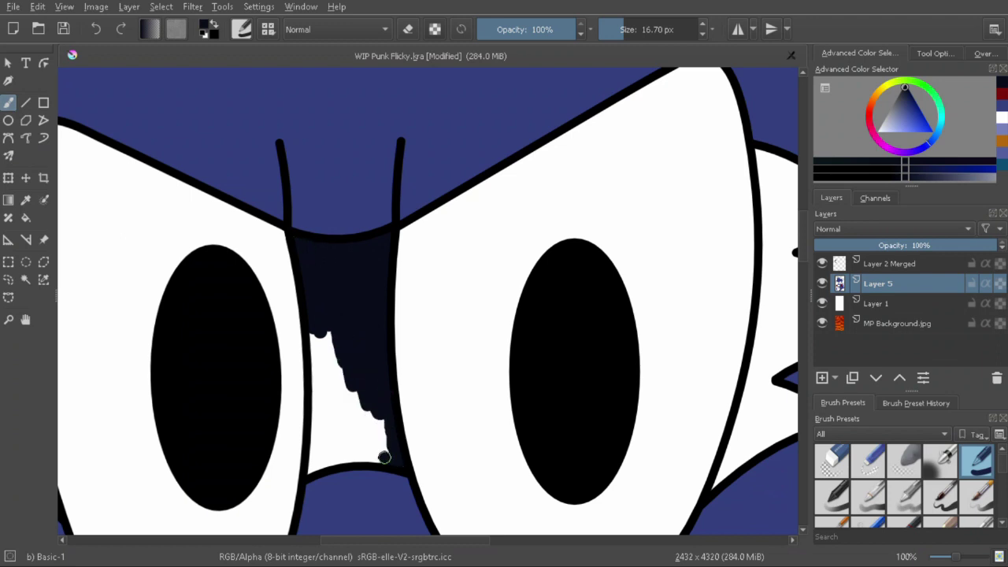
{"action": "left_click_drag", "start_coordinate": [308, 473], "coordinate": [316, 346]}
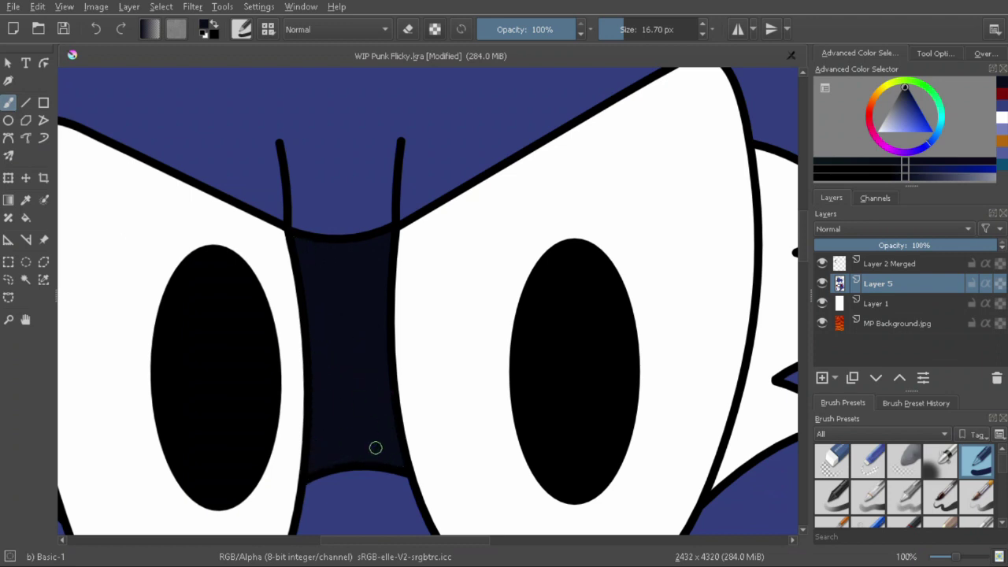
{"action": "scroll", "coordinate": [376, 447], "scroll_direction": "right", "scroll_amount": 5}
{"action": "left_click_drag", "start_coordinate": [408, 339], "coordinate": [409, 306]}
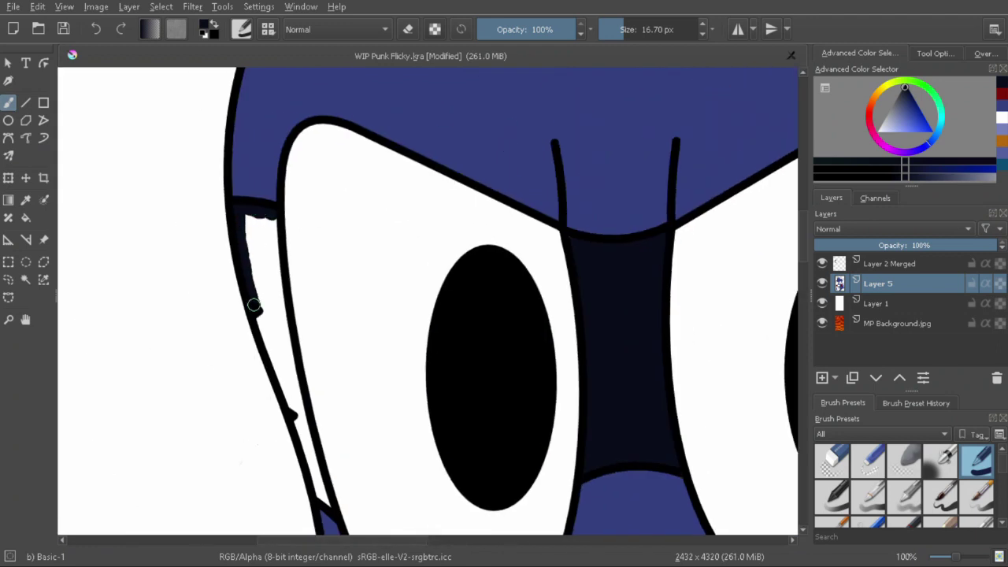
{"action": "left_click_drag", "start_coordinate": [254, 304], "coordinate": [278, 297]}
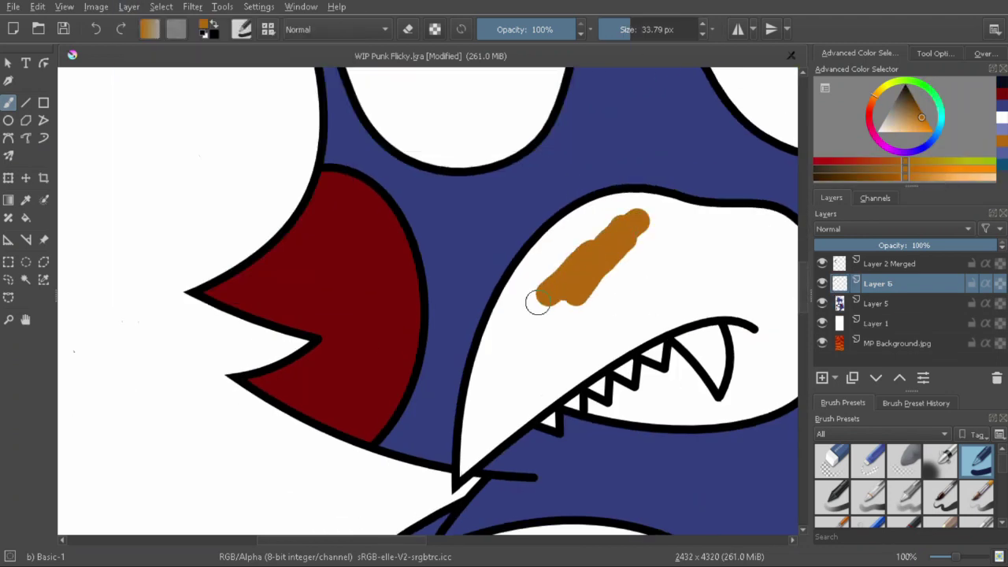
Step: Paint the beak orange across the snout tip, lower jaw and patch beside the fang, leaving teeth white
{"action": "mouse_move", "coordinate": [541, 292]}
{"action": "left_mouse_down"}
{"action": "mouse_move", "coordinate": [589, 218]}
{"action": "mouse_move", "coordinate": [669, 208]}
{"action": "mouse_move", "coordinate": [741, 236]}
{"action": "mouse_move", "coordinate": [504, 394]}
{"action": "mouse_move", "coordinate": [488, 347]}
{"action": "mouse_move", "coordinate": [567, 346]}
{"action": "mouse_move", "coordinate": [676, 278]}
{"action": "left_mouse_up"}
{"action": "left_click_drag", "start_coordinate": [488, 440], "coordinate": [472, 432]}
{"action": "scroll", "coordinate": [518, 286], "scroll_direction": "right", "scroll_amount": 5}
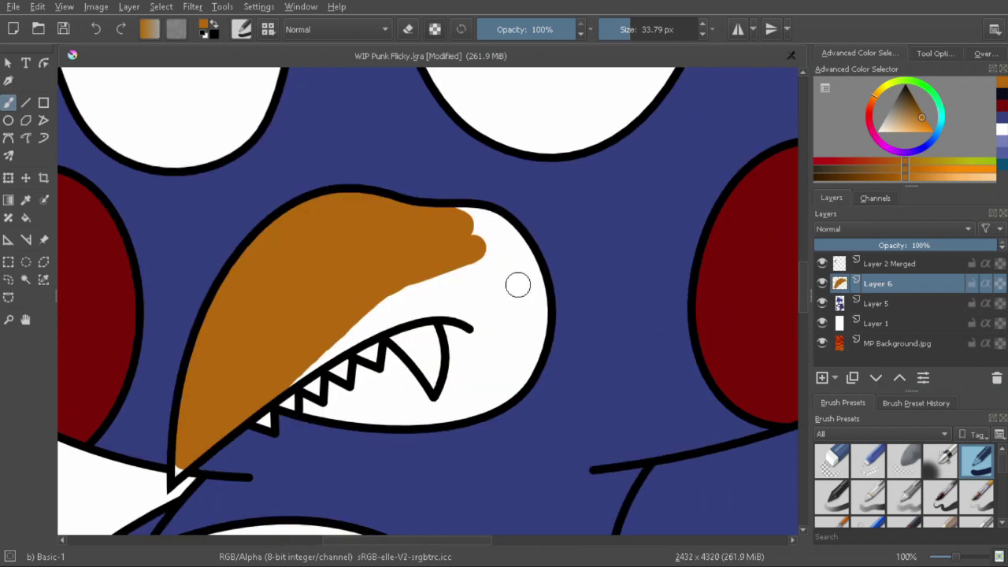
{"action": "mouse_move", "coordinate": [465, 217]}
{"action": "left_mouse_down"}
{"action": "mouse_move", "coordinate": [528, 264]}
{"action": "mouse_move", "coordinate": [544, 350]}
{"action": "mouse_move", "coordinate": [461, 360]}
{"action": "left_mouse_up"}
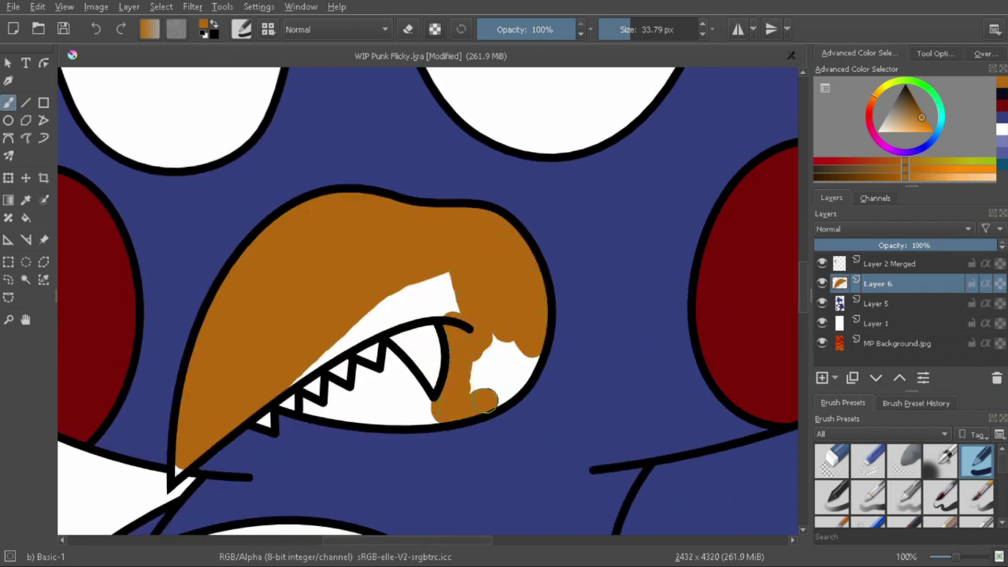
{"action": "left_click_drag", "start_coordinate": [485, 400], "coordinate": [500, 310]}
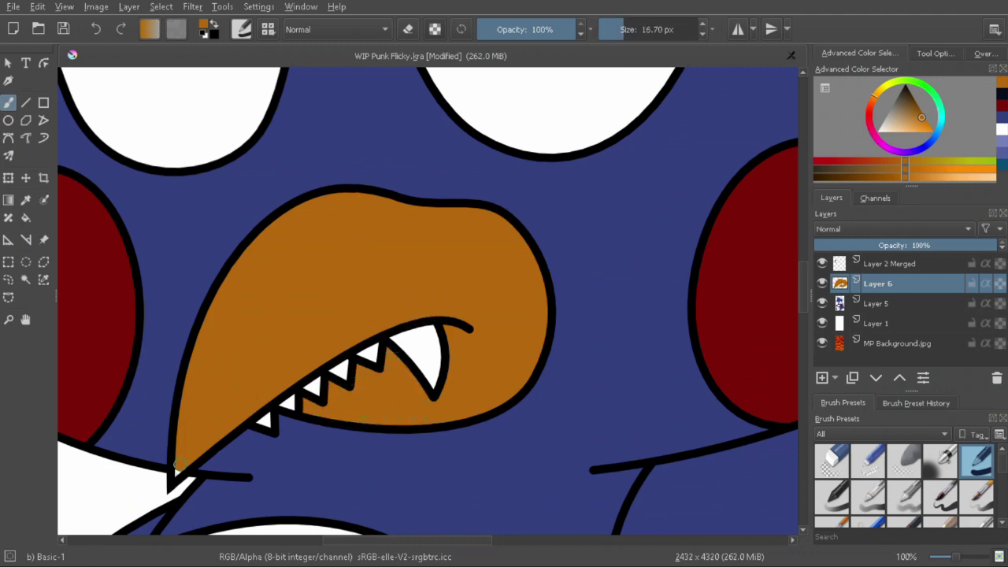
{"action": "scroll", "coordinate": [175, 465], "scroll_direction": "down", "scroll_amount": 10}
Step: With a larger brush, paint the left leg and foot orange
{"action": "key", "text": "bracketright"}
{"action": "key", "text": "bracketright"}
{"action": "key", "text": "bracketright"}
{"action": "mouse_move", "coordinate": [253, 198]}
{"action": "left_mouse_down"}
{"action": "mouse_move", "coordinate": [236, 187]}
{"action": "mouse_move", "coordinate": [248, 347]}
{"action": "mouse_move", "coordinate": [303, 370]}
{"action": "left_mouse_up"}
{"action": "key", "text": "e"}
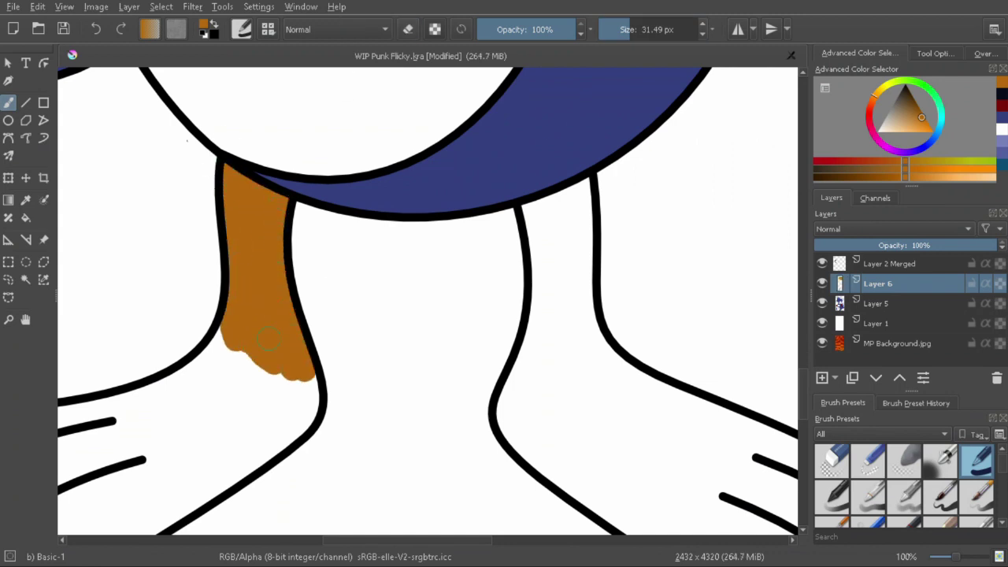
{"action": "mouse_move", "coordinate": [267, 339]}
{"action": "left_mouse_down"}
{"action": "mouse_move", "coordinate": [197, 417]}
{"action": "mouse_move", "coordinate": [285, 375]}
{"action": "left_mouse_up"}
{"action": "left_click_drag", "start_coordinate": [245, 465], "coordinate": [181, 492]}
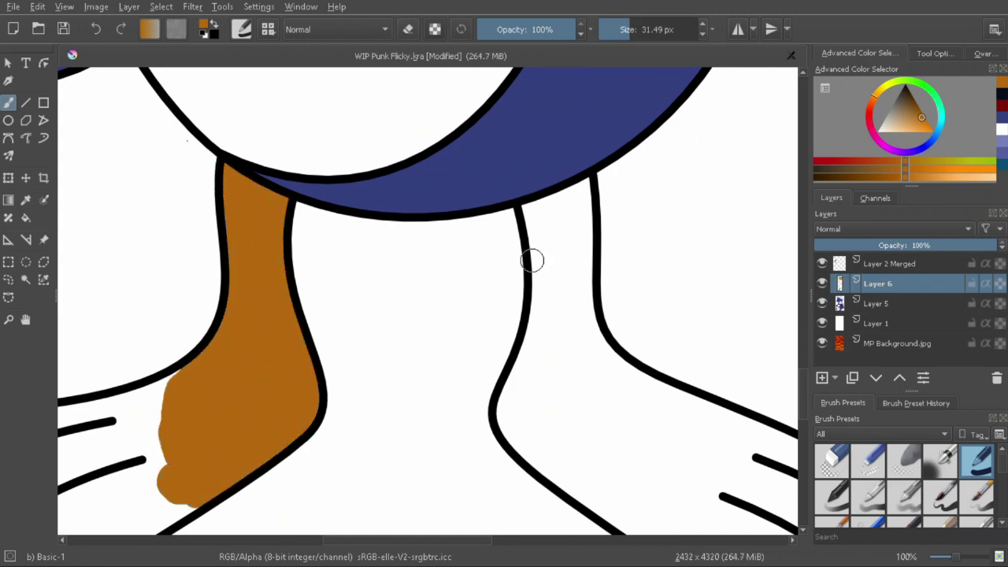
Step: Paint the right leg and foot orange between the toe lines and fill gaps along the foot outlines
{"action": "mouse_move", "coordinate": [583, 187]}
{"action": "left_mouse_down"}
{"action": "mouse_move", "coordinate": [592, 315]}
{"action": "mouse_move", "coordinate": [543, 292]}
{"action": "mouse_move", "coordinate": [512, 425]}
{"action": "mouse_move", "coordinate": [589, 403]}
{"action": "mouse_move", "coordinate": [551, 457]}
{"action": "mouse_move", "coordinate": [615, 489]}
{"action": "left_mouse_up"}
{"action": "left_click_drag", "start_coordinate": [623, 378], "coordinate": [677, 418]}
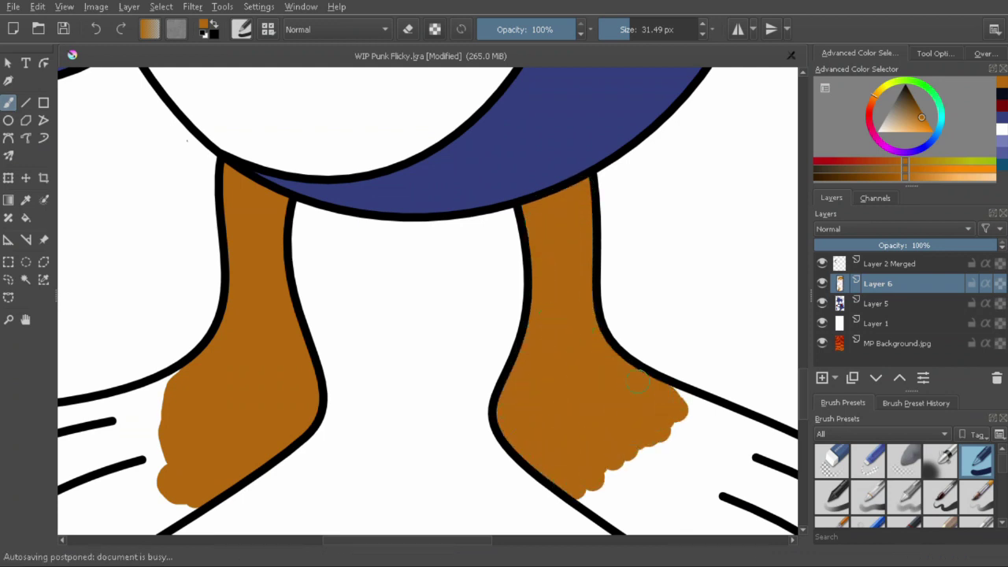
{"action": "scroll", "coordinate": [709, 402], "scroll_direction": "down", "scroll_amount": 3}
{"action": "scroll", "coordinate": [709, 402], "scroll_direction": "right", "scroll_amount": 3}
{"action": "left_click_drag", "start_coordinate": [402, 252], "coordinate": [591, 425]}
{"action": "left_click_drag", "start_coordinate": [434, 276], "coordinate": [630, 394]}
{"action": "left_click_drag", "start_coordinate": [599, 425], "coordinate": [678, 394]}
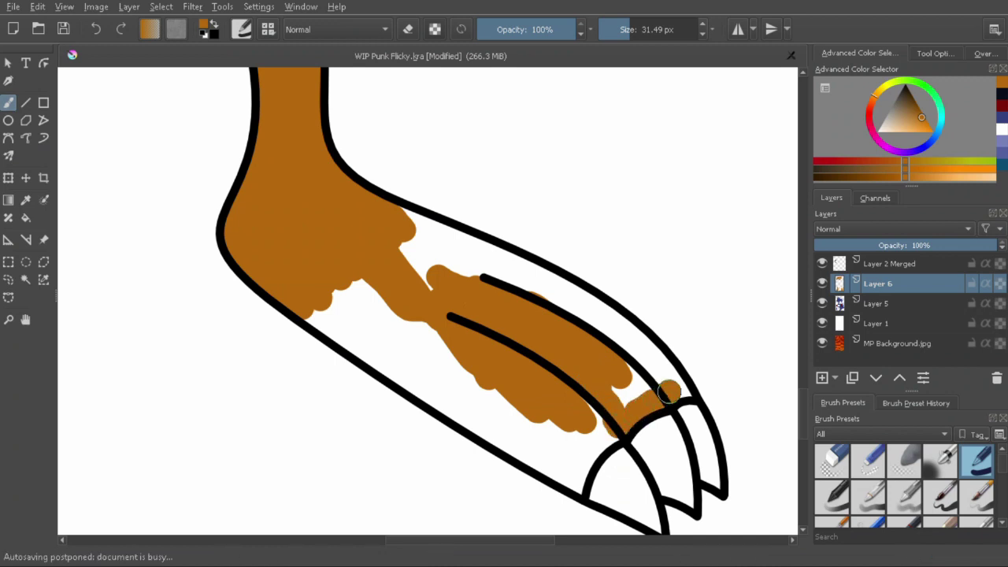
{"action": "left_click_drag", "start_coordinate": [623, 338], "coordinate": [654, 402]}
{"action": "mouse_move", "coordinate": [537, 382]}
{"action": "left_mouse_down"}
{"action": "mouse_move", "coordinate": [591, 461]}
{"action": "mouse_move", "coordinate": [323, 308]}
{"action": "mouse_move", "coordinate": [464, 421]}
{"action": "mouse_move", "coordinate": [390, 351]}
{"action": "left_mouse_up"}
{"action": "mouse_move", "coordinate": [410, 236]}
{"action": "left_mouse_down"}
{"action": "mouse_move", "coordinate": [630, 335]}
{"action": "mouse_move", "coordinate": [438, 224]}
{"action": "mouse_move", "coordinate": [260, 237]}
{"action": "mouse_move", "coordinate": [350, 250]}
{"action": "left_mouse_up"}
{"action": "mouse_move", "coordinate": [211, 286]}
{"action": "left_mouse_down"}
{"action": "mouse_move", "coordinate": [181, 331]}
{"action": "mouse_move", "coordinate": [236, 425]}
{"action": "mouse_move", "coordinate": [347, 378]}
{"action": "mouse_move", "coordinate": [424, 319]}
{"action": "mouse_move", "coordinate": [299, 354]}
{"action": "mouse_move", "coordinate": [260, 394]}
{"action": "mouse_move", "coordinate": [236, 283]}
{"action": "mouse_move", "coordinate": [221, 339]}
{"action": "left_mouse_up"}
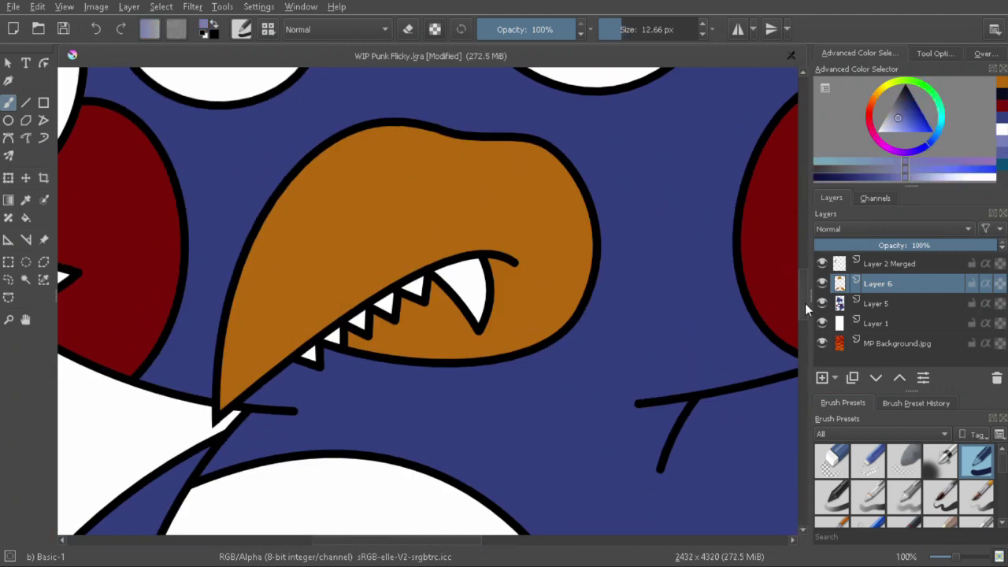
Step: Brush pale blue-grey over the whole oval belly, covering every white patch, then zoom out
{"action": "mouse_move", "coordinate": [401, 229]}
{"action": "left_mouse_down"}
{"action": "mouse_move", "coordinate": [405, 342]}
{"action": "mouse_move", "coordinate": [202, 257]}
{"action": "mouse_move", "coordinate": [158, 449]}
{"action": "mouse_move", "coordinate": [488, 204]}
{"action": "mouse_move", "coordinate": [268, 157]}
{"action": "mouse_move", "coordinate": [481, 292]}
{"action": "left_mouse_up"}
{"action": "mouse_move", "coordinate": [579, 280]}
{"action": "left_mouse_down"}
{"action": "mouse_move", "coordinate": [567, 320]}
{"action": "mouse_move", "coordinate": [590, 429]}
{"action": "left_mouse_up"}
{"action": "scroll", "coordinate": [761, 299], "scroll_direction": "down", "scroll_amount": 5}
{"action": "mouse_move", "coordinate": [158, 270]}
{"action": "left_mouse_down"}
{"action": "mouse_move", "coordinate": [229, 417]}
{"action": "mouse_move", "coordinate": [216, 252]}
{"action": "mouse_move", "coordinate": [570, 270]}
{"action": "mouse_move", "coordinate": [307, 504]}
{"action": "mouse_move", "coordinate": [383, 483]}
{"action": "mouse_move", "coordinate": [482, 418]}
{"action": "left_mouse_up"}
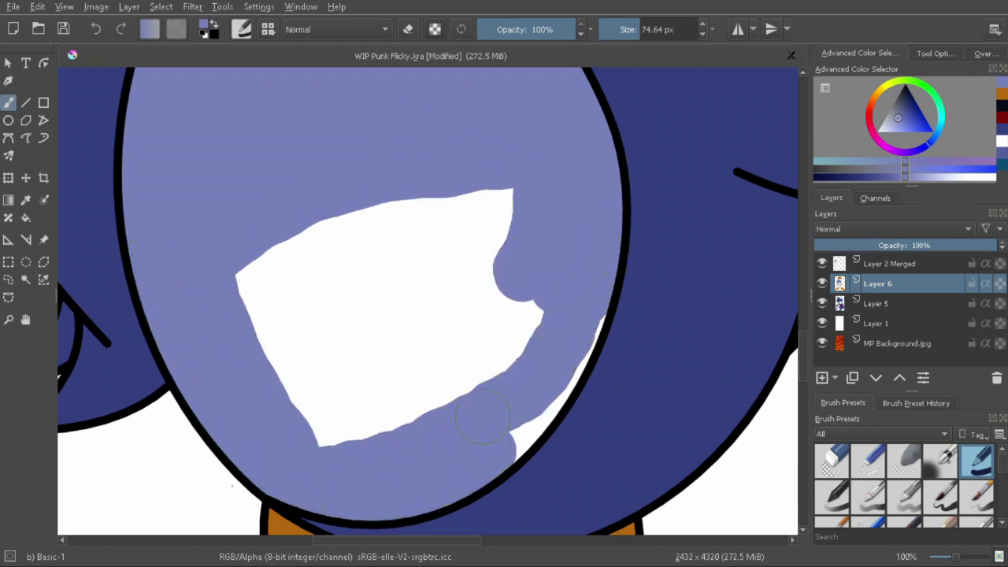
{"action": "mouse_move", "coordinate": [548, 376]}
{"action": "left_mouse_down"}
{"action": "mouse_move", "coordinate": [433, 338]}
{"action": "mouse_move", "coordinate": [412, 399]}
{"action": "mouse_move", "coordinate": [300, 426]}
{"action": "left_mouse_up"}
{"action": "key", "text": "minus"}
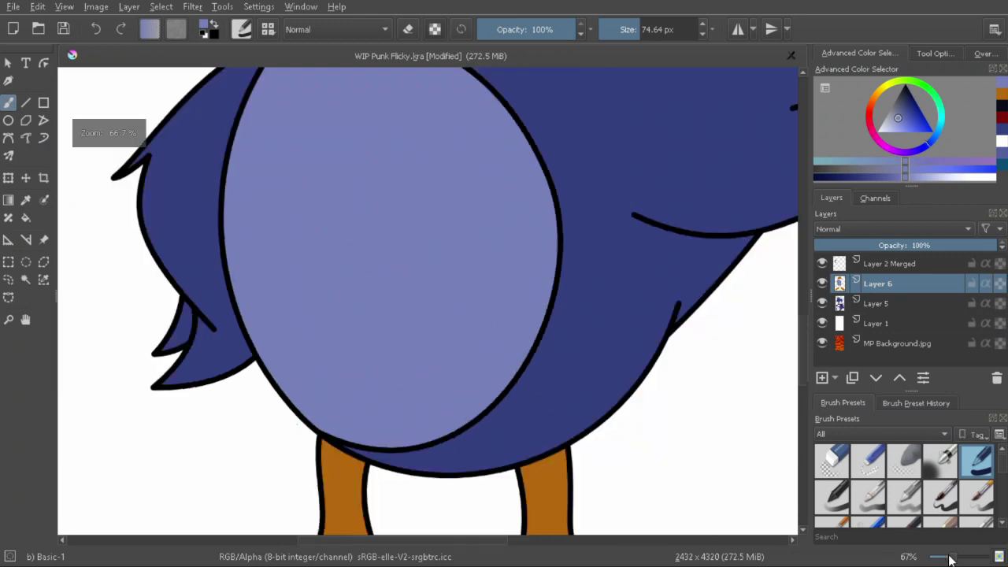
{"action": "key", "text": "minus"}
{"action": "key", "text": "minus"}
{"action": "key", "text": "minus"}
Step: Add a new layer above the white backing and paint white on it with an enlarged brush
{"action": "left_click", "coordinate": [876, 323]}
{"action": "key", "text": "Insert"}
{"action": "key", "text": "d"}
{"action": "key", "text": "x"}
{"action": "left_click_drag", "start_coordinate": [614, 78], "coordinate": [635, 68], "text": "shift"}
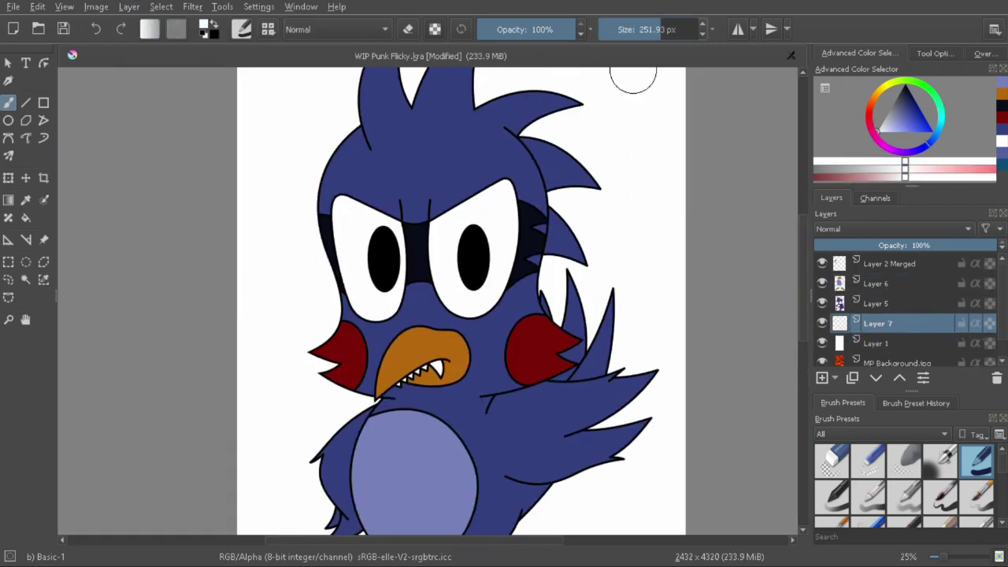
{"action": "left_click_drag", "start_coordinate": [439, 225], "coordinate": [360, 289]}
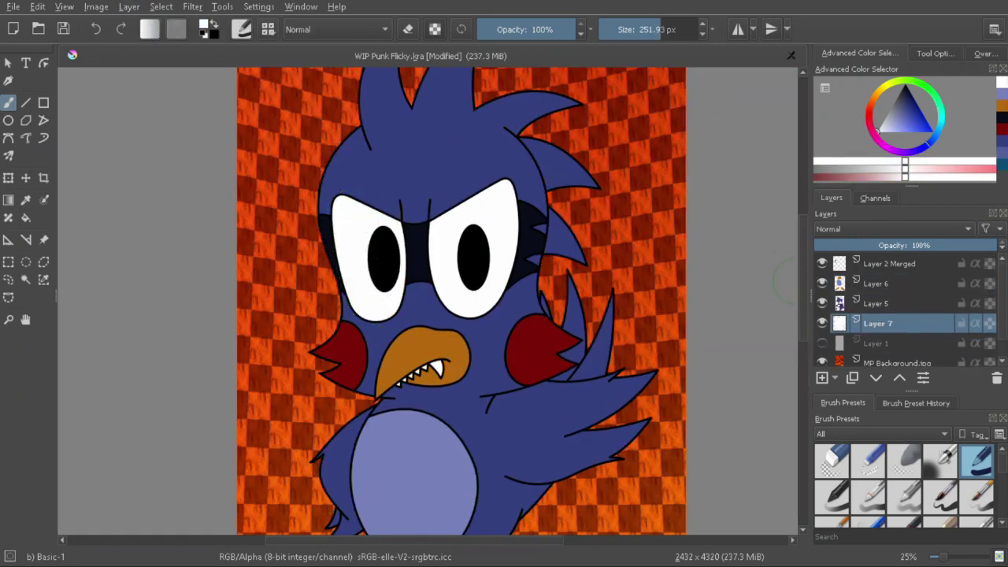
Step: Paint the claw tips solid white with a smaller brush
{"action": "left_click_drag", "start_coordinate": [946, 557], "coordinate": [961, 557]}
{"action": "mouse_move", "coordinate": [536, 252]}
{"action": "left_mouse_down"}
{"action": "mouse_move", "coordinate": [551, 349]}
{"action": "mouse_move", "coordinate": [423, 368]}
{"action": "mouse_move", "coordinate": [371, 418]}
{"action": "left_mouse_up"}
{"action": "key", "text": "["}
{"action": "key", "text": "["}
{"action": "key", "text": "["}
{"action": "mouse_move", "coordinate": [587, 386]}
{"action": "left_mouse_down"}
{"action": "mouse_move", "coordinate": [533, 394]}
{"action": "mouse_move", "coordinate": [476, 482]}
{"action": "left_mouse_up"}
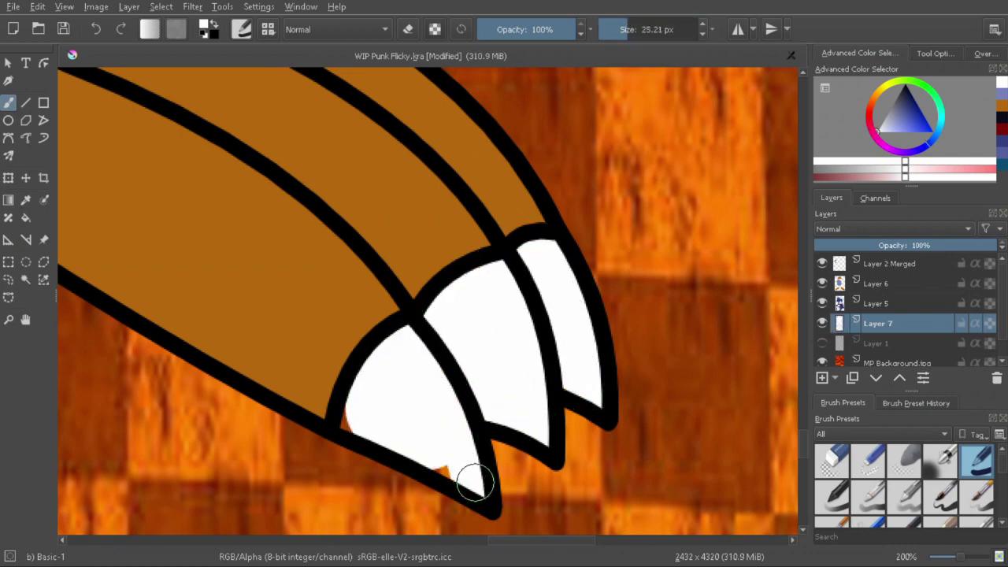
{"action": "left_click_drag", "start_coordinate": [501, 545], "coordinate": [227, 545]}
{"action": "mouse_move", "coordinate": [337, 101]}
{"action": "left_mouse_down"}
{"action": "mouse_move", "coordinate": [286, 225]}
{"action": "mouse_move", "coordinate": [376, 208]}
{"action": "mouse_move", "coordinate": [318, 321]}
{"action": "left_mouse_up"}
Step: Paint the last claw on the second foot white on Layer 7
{"action": "mouse_move", "coordinate": [394, 303]}
{"action": "left_mouse_down"}
{"action": "mouse_move", "coordinate": [475, 297]}
{"action": "mouse_move", "coordinate": [378, 387]}
{"action": "left_mouse_up"}
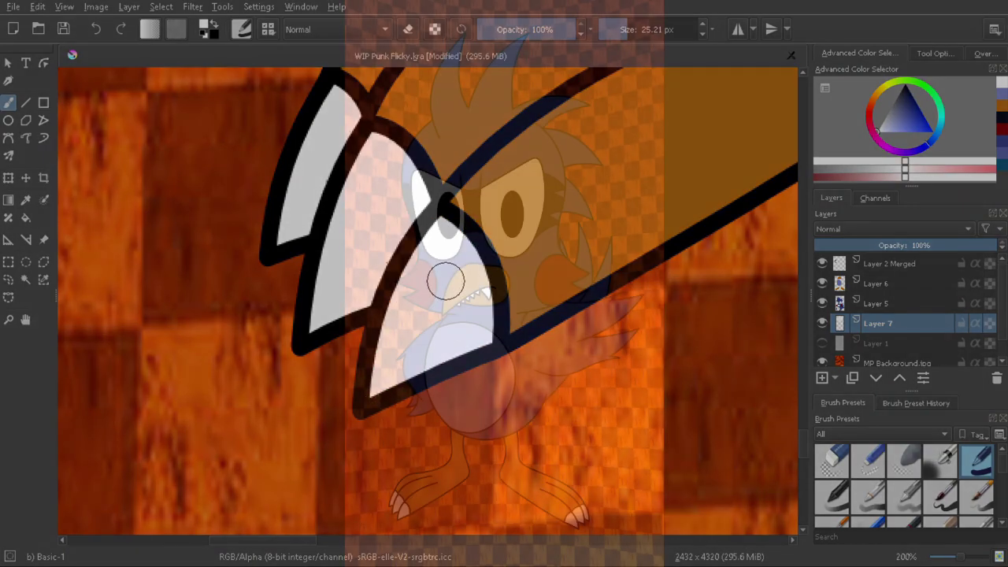